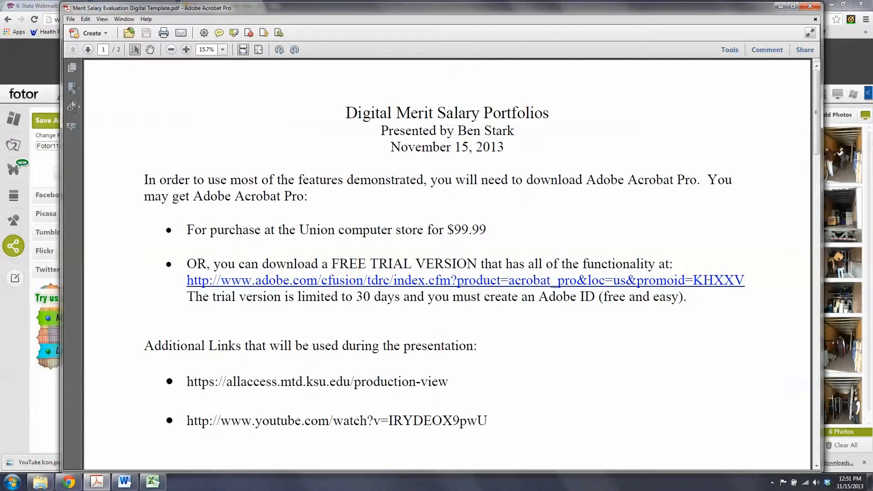
# Look through the page thumbnails, bookmarks and signatures panes, and the content tools and commenting tools of the template PDF
pyautogui.click(72, 69)
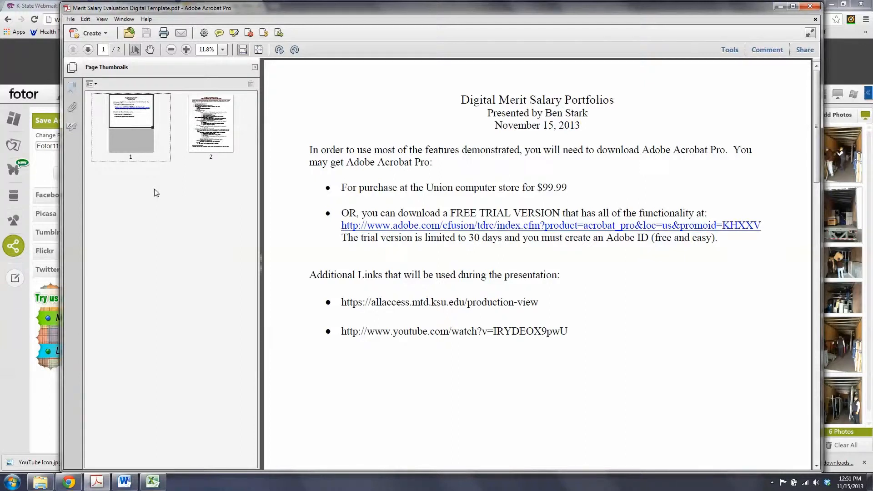
pyautogui.click(72, 86)
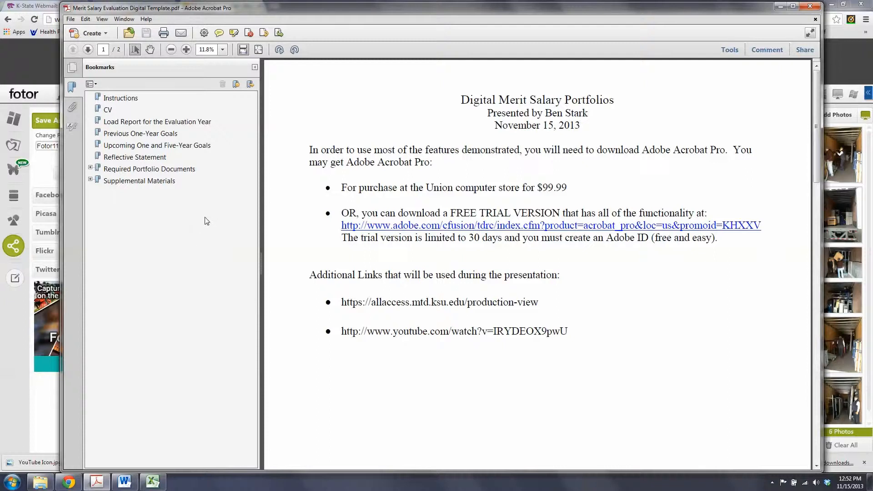
pyautogui.click(72, 67)
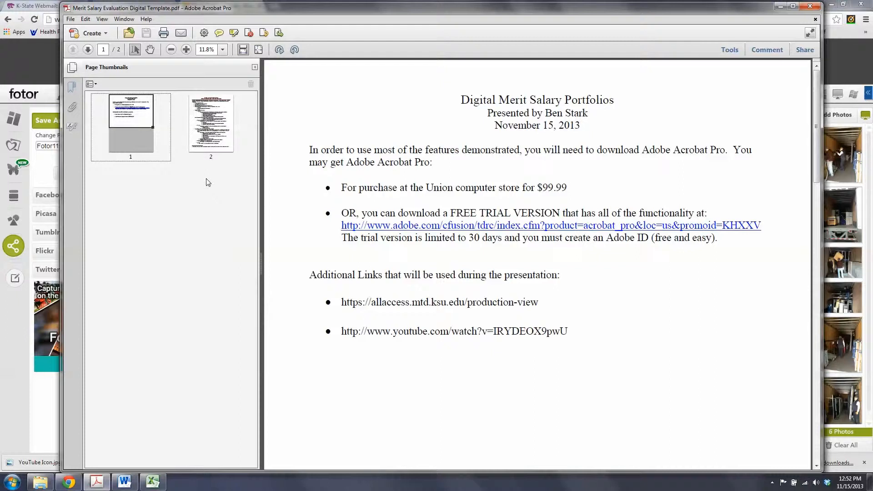
pyautogui.click(72, 126)
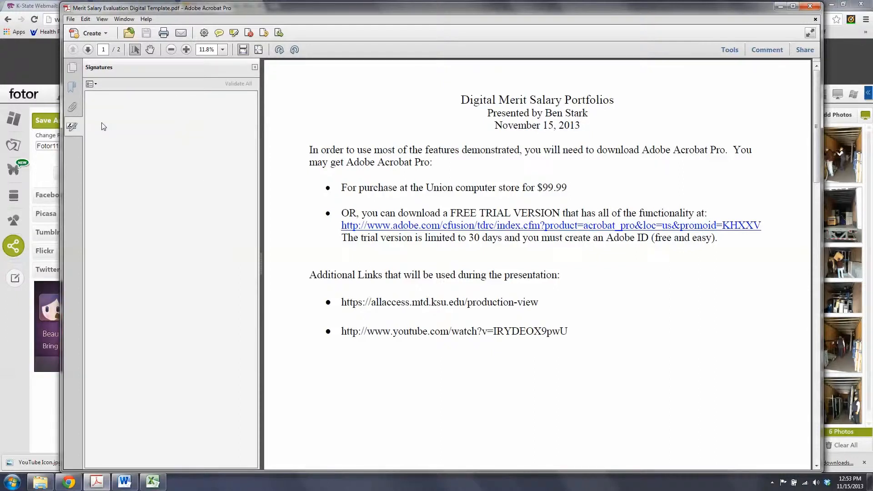
pyautogui.click(738, 53)
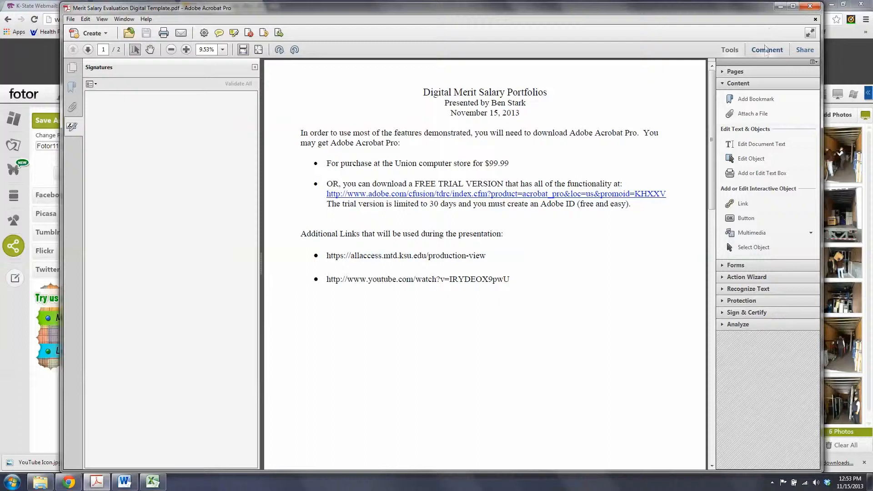
pyautogui.click(765, 53)
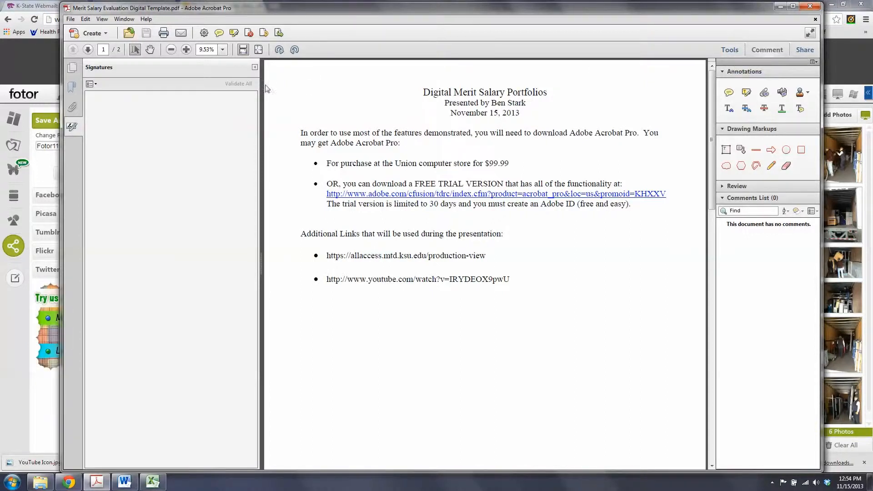
# Show the template's page thumbnails and open the General folder inside Digital Portfolios > Sample Documents in a file window beside them
pyautogui.click(72, 67)
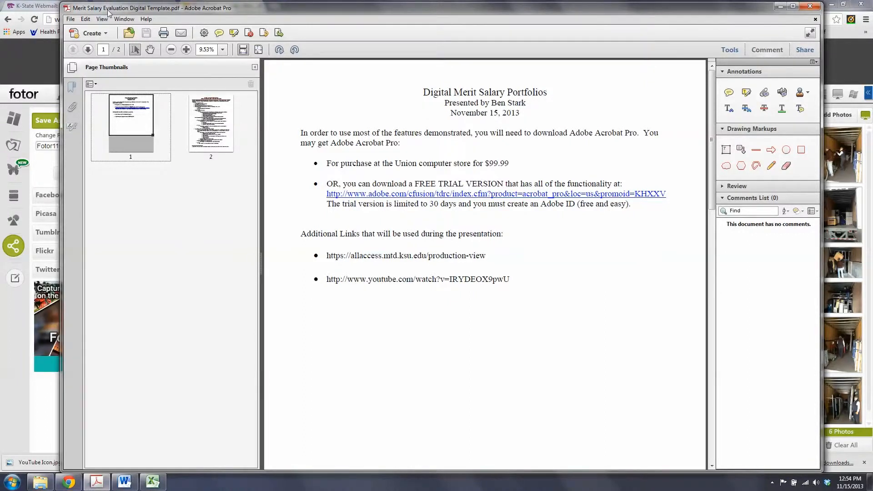
pyautogui.moveTo(108, 12); pyautogui.dragTo(99, 30)
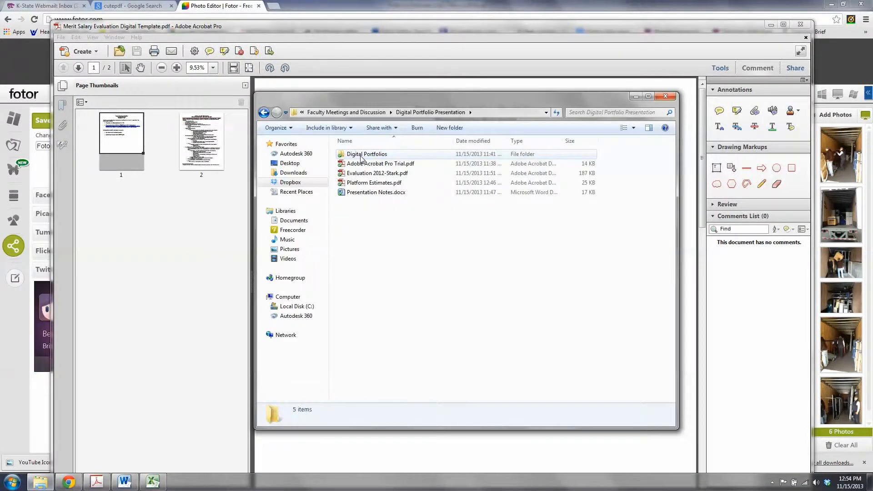
pyautogui.doubleClick(361, 155)
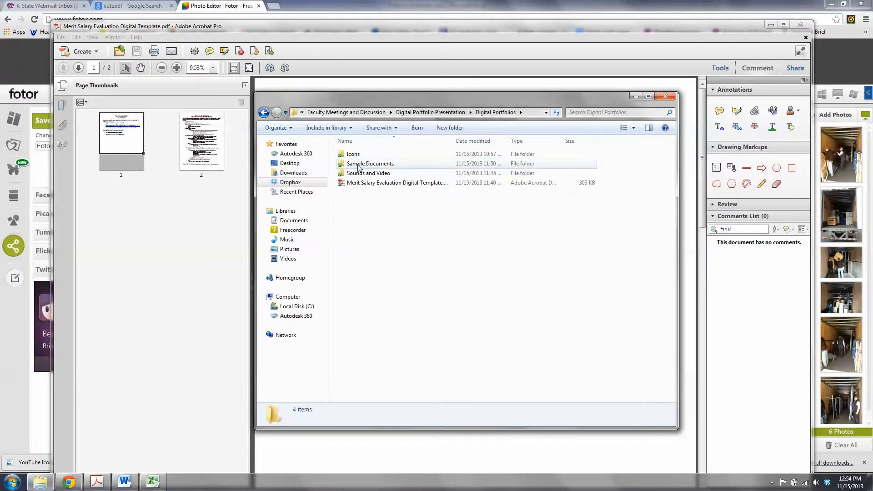
pyautogui.doubleClick(359, 164)
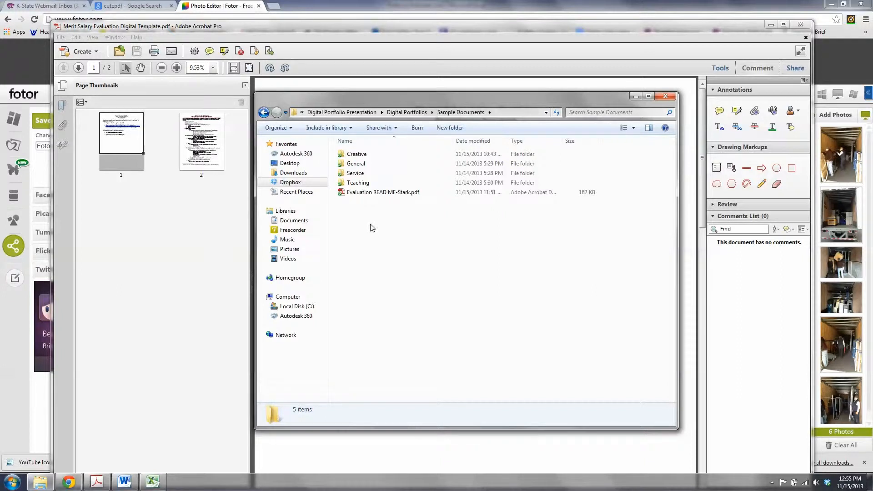
pyautogui.doubleClick(354, 165)
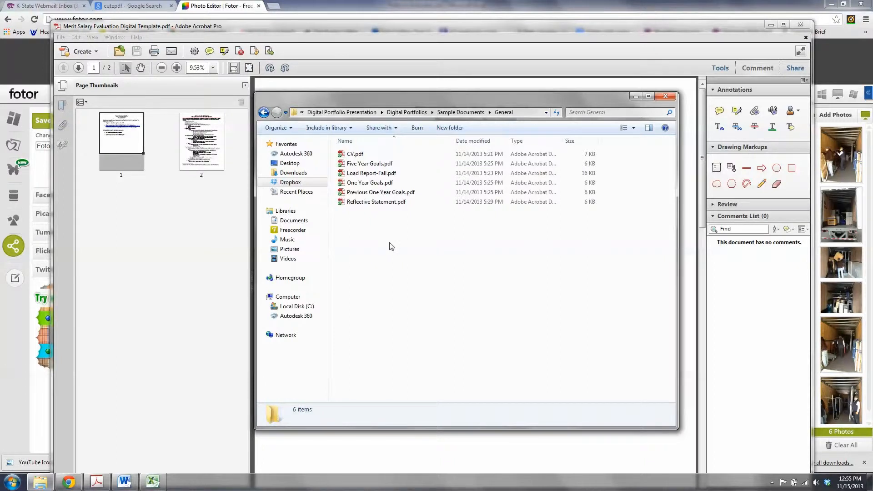
# Insert all six PDFs from the General folder into the template after page 2
pyautogui.moveTo(384, 244); pyautogui.dragTo(233, 158)
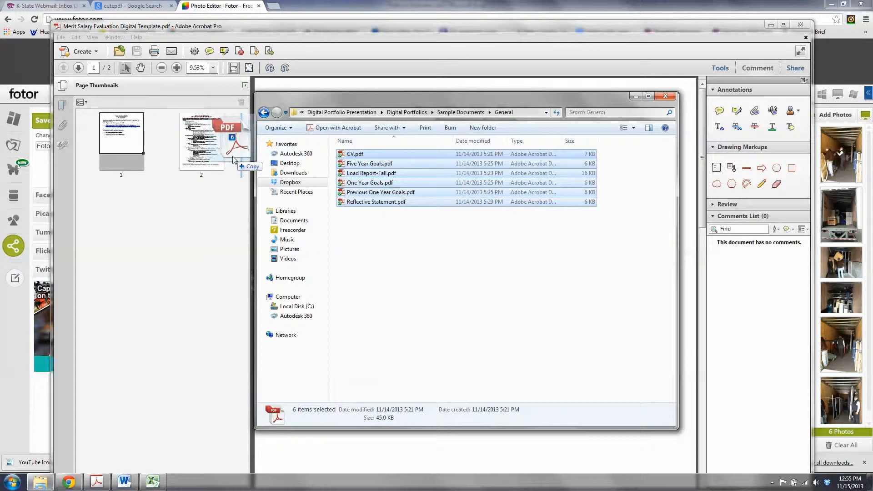
pyautogui.moveTo(233, 158); pyautogui.dragTo(241, 170)
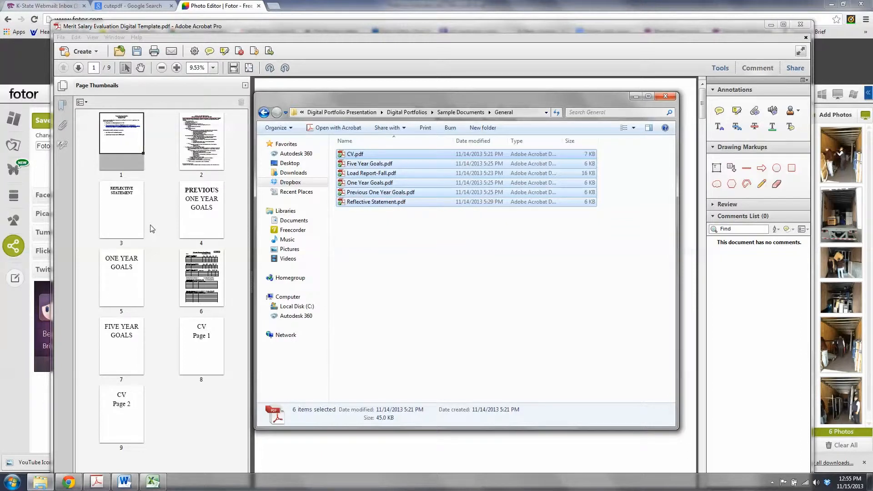
pyautogui.click(381, 230)
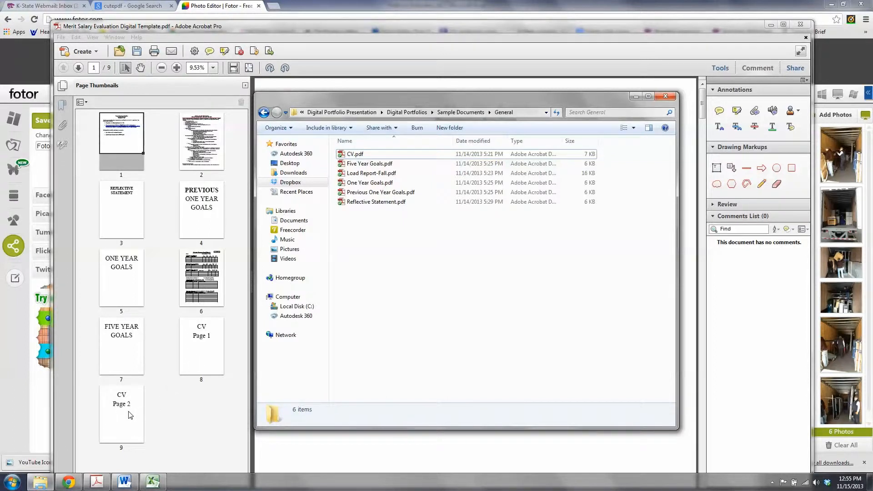
# Move CV Page 1 and CV Page 2 together to directly after page 2 of the template
pyautogui.click(204, 348)
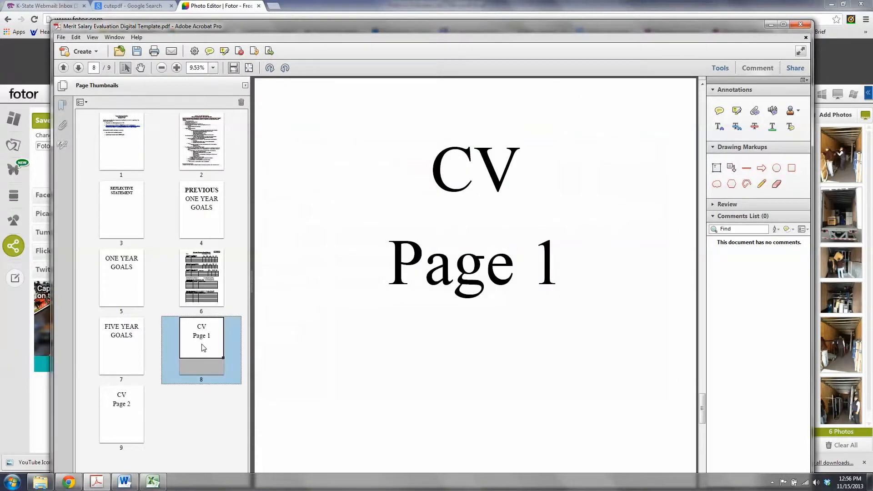
pyautogui.click(118, 412)
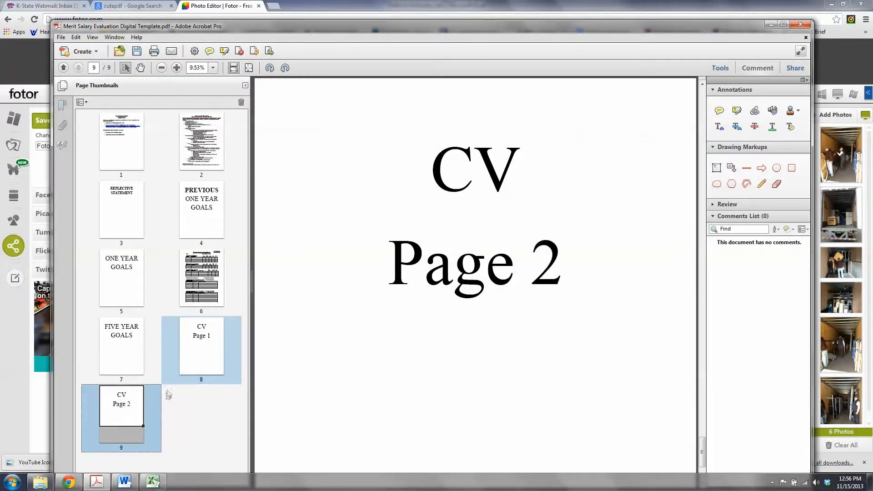
pyautogui.click(201, 346)
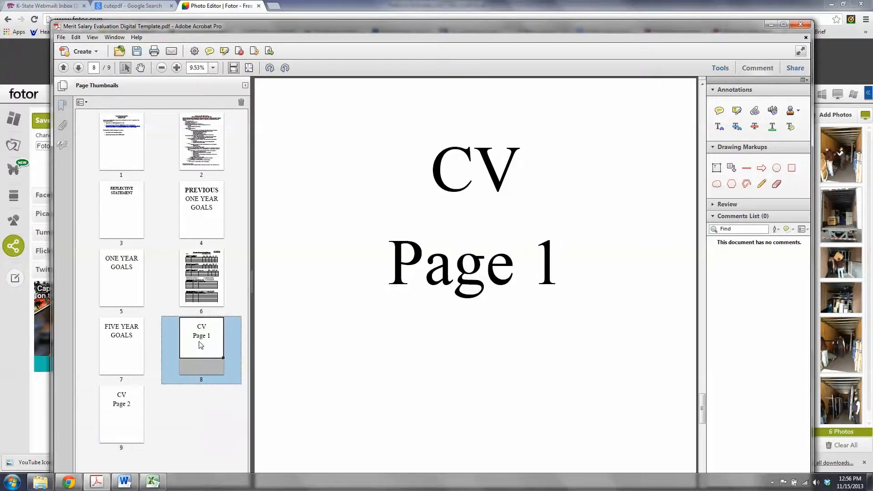
pyautogui.click(121, 413)
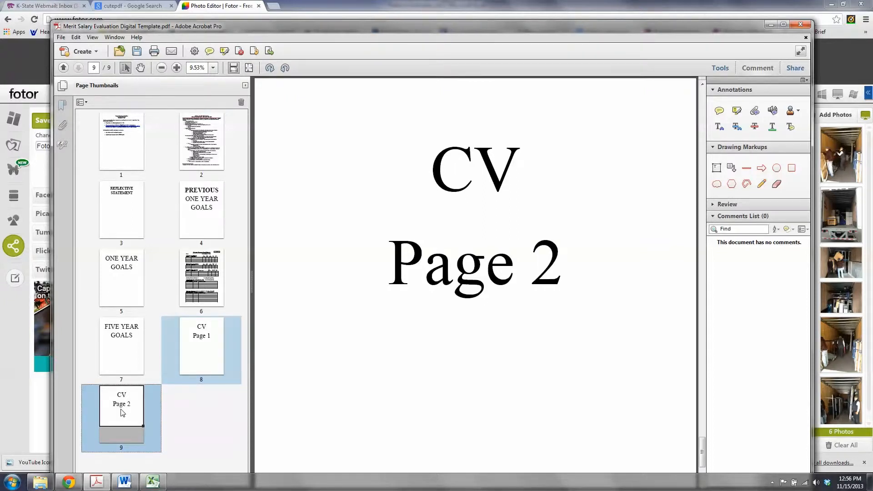
pyautogui.keyDown('ctrl'); pyautogui.click(196, 360); pyautogui.keyUp('ctrl')
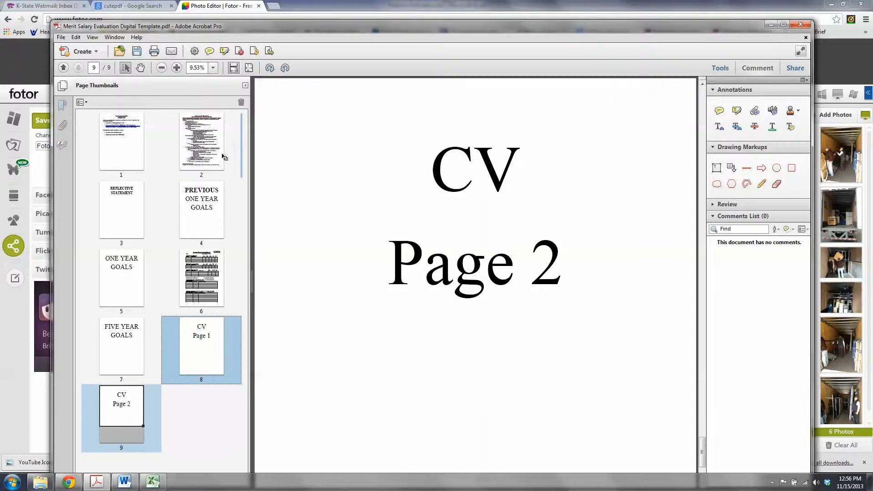
pyautogui.moveTo(231, 143); pyautogui.dragTo(231, 143)
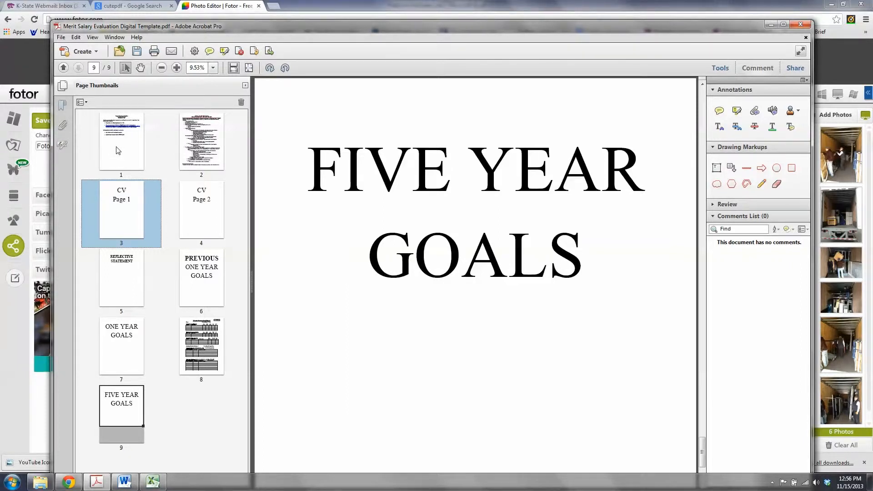
# Start combining files into a single PDF and place the Combine Files dialog clear of the General folder's file list
pyautogui.click(82, 51)
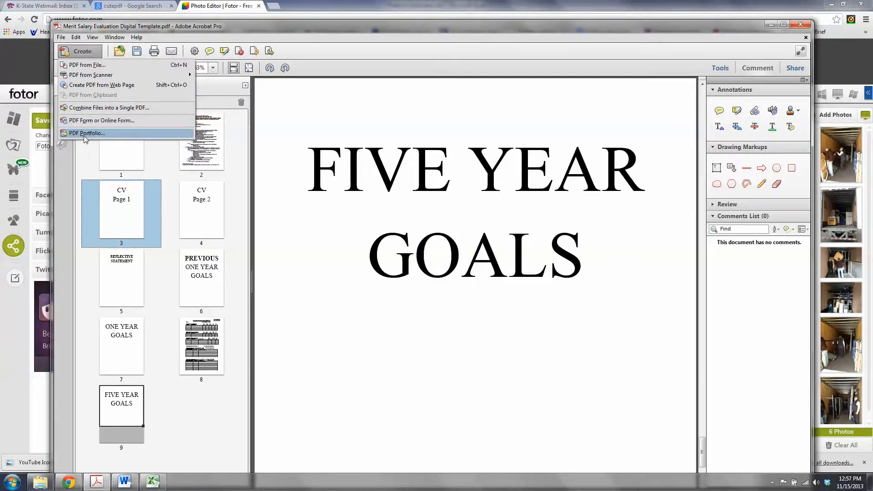
pyautogui.click(88, 108)
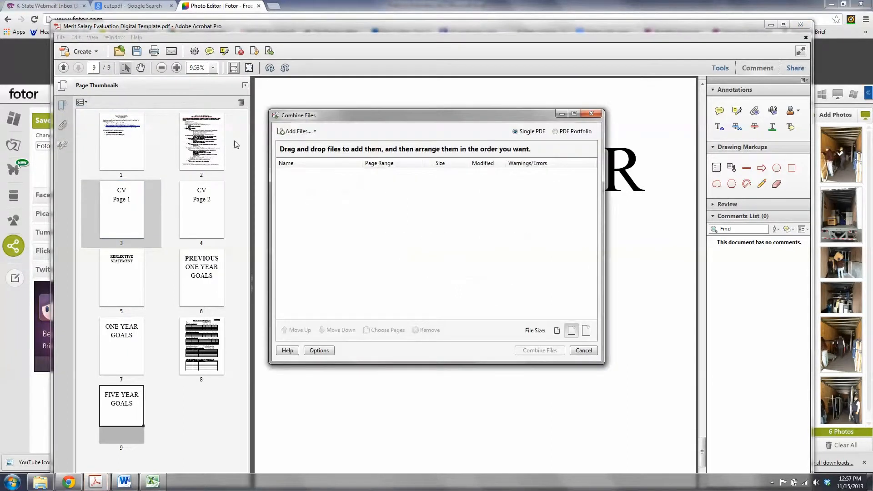
pyautogui.moveTo(299, 116); pyautogui.dragTo(248, 112)
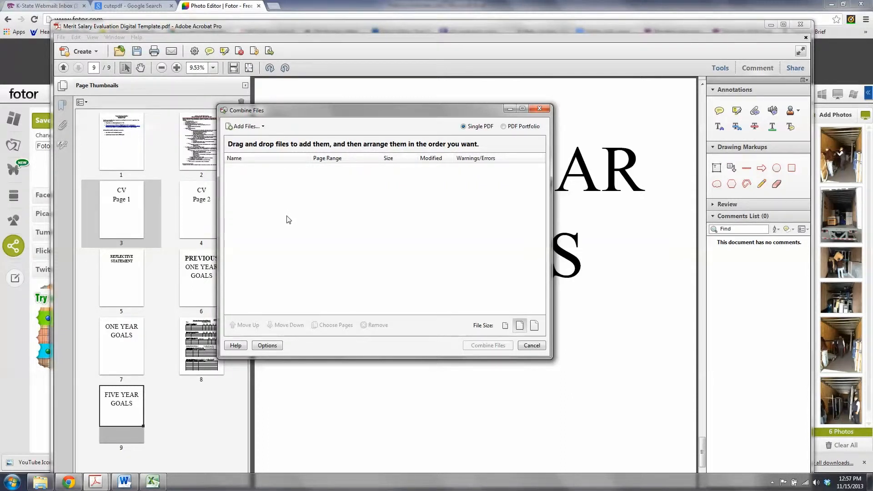
pyautogui.moveTo(282, 115); pyautogui.dragTo(206, 121)
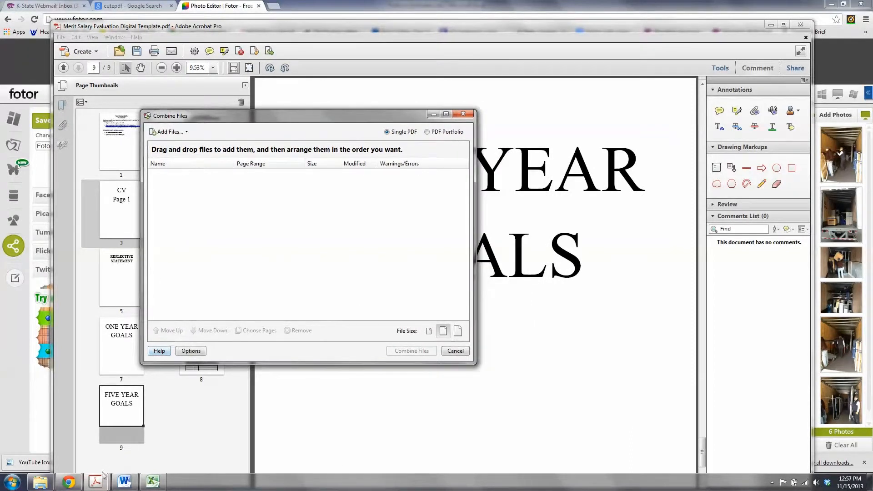
pyautogui.click(41, 482)
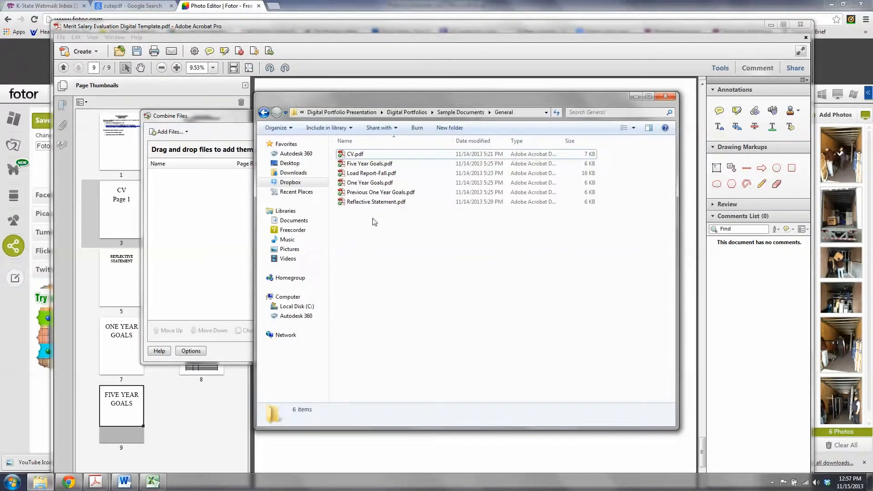
pyautogui.moveTo(187, 117); pyautogui.dragTo(168, 116)
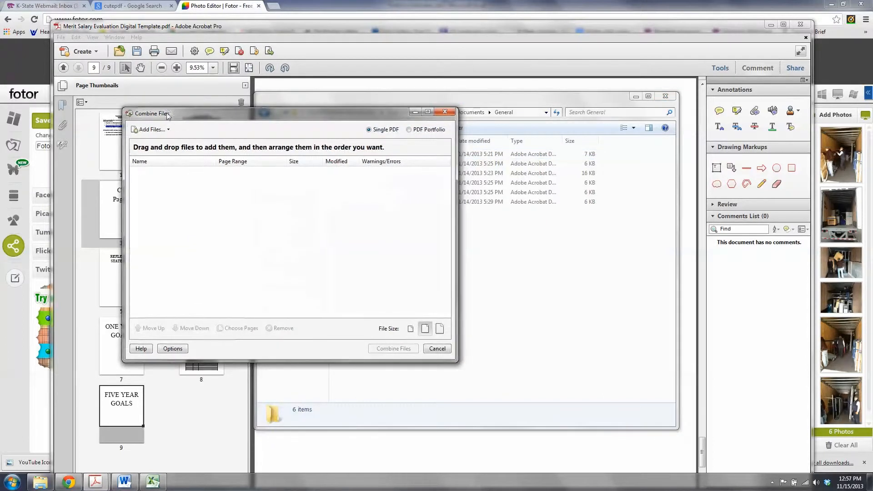
# Add all six PDFs from the General folder to the Combine Files list and minimize the folder window
pyautogui.click(61, 37)
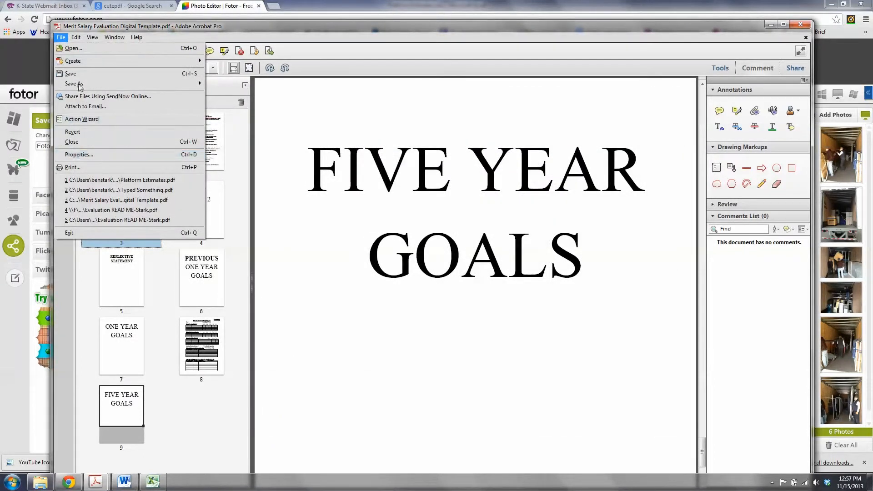
pyautogui.click(89, 27)
pyautogui.click(82, 50)
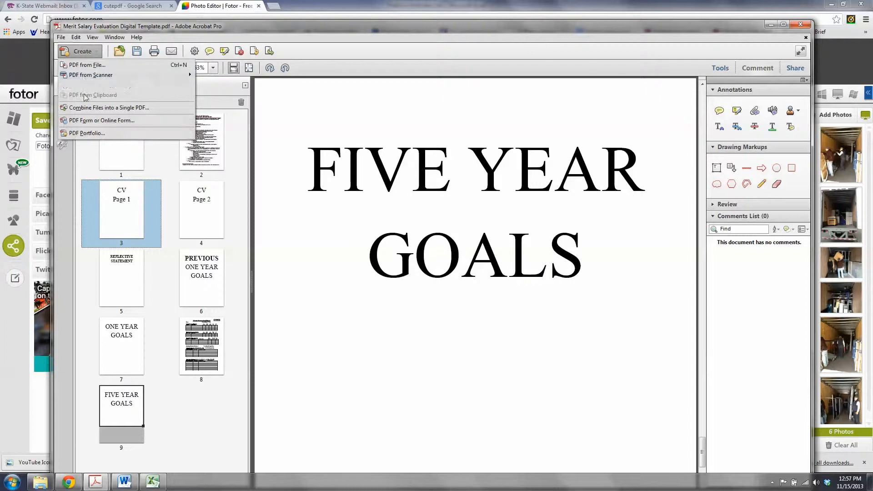
pyautogui.click(134, 108)
pyautogui.click(45, 484)
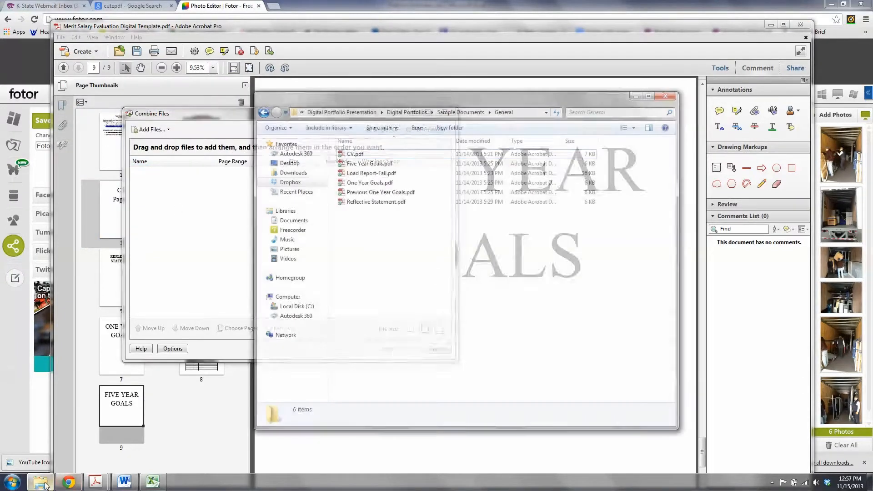
pyautogui.moveTo(370, 239); pyautogui.dragTo(196, 209)
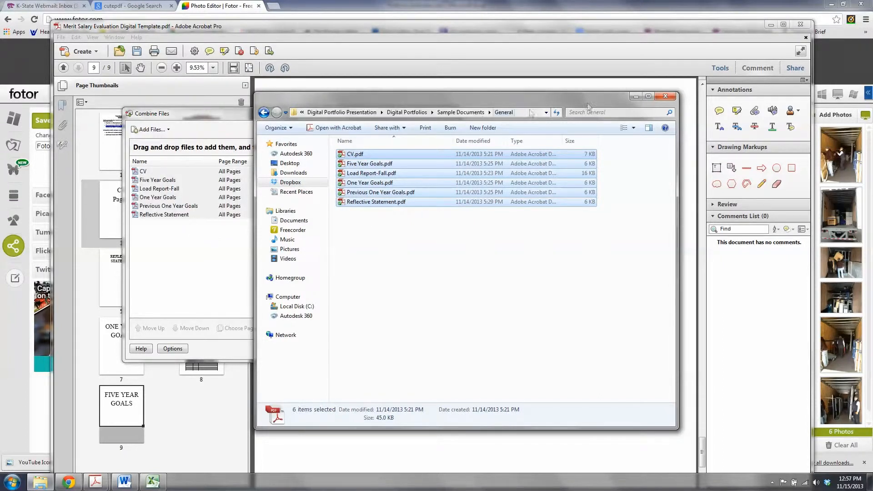
pyautogui.click(636, 96)
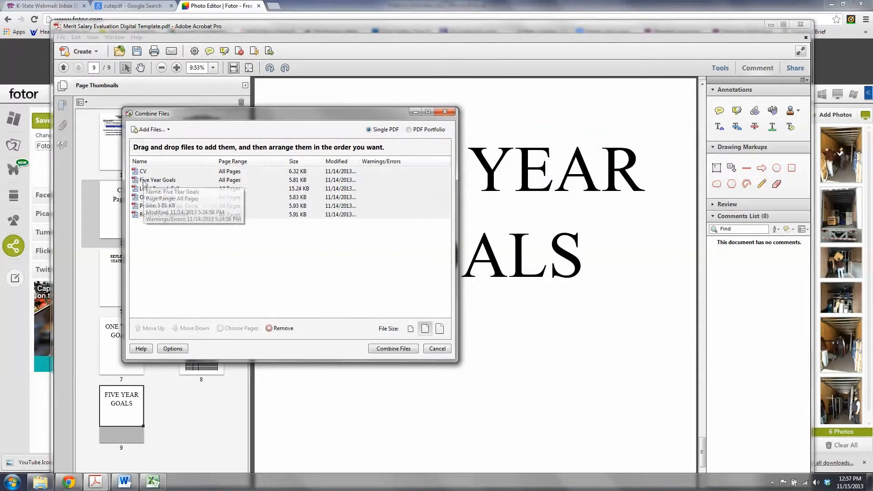
# Place Five Year Goals ahead of CV in the file list and combine the files into a single PDF
pyautogui.click(144, 182)
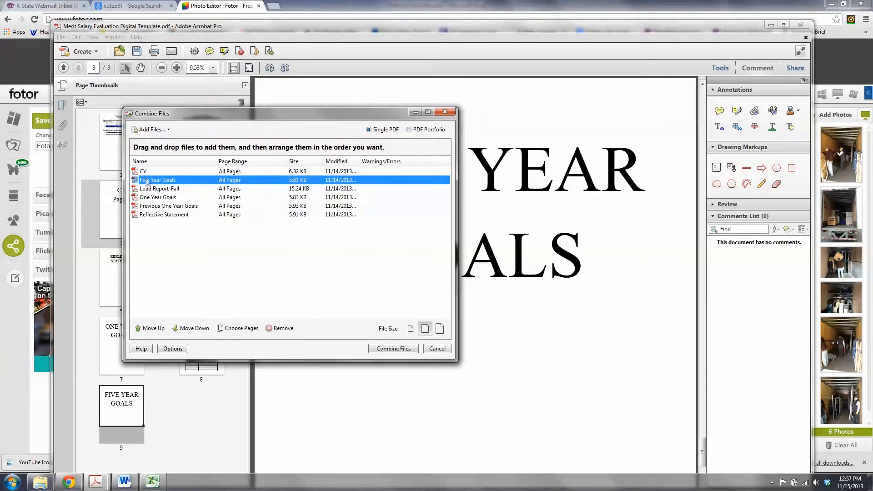
pyautogui.moveTo(146, 182); pyautogui.dragTo(146, 173)
pyautogui.click(142, 182)
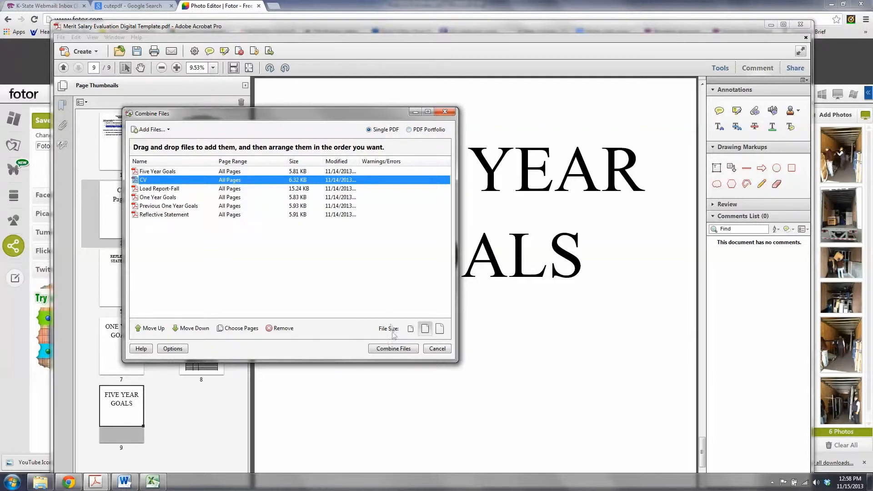
pyautogui.click(389, 349)
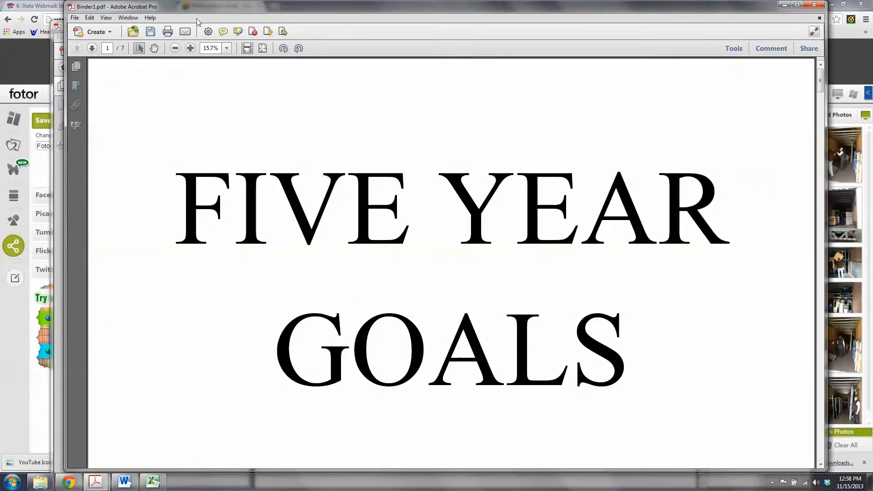
pyautogui.moveTo(195, 6); pyautogui.dragTo(195, 52)
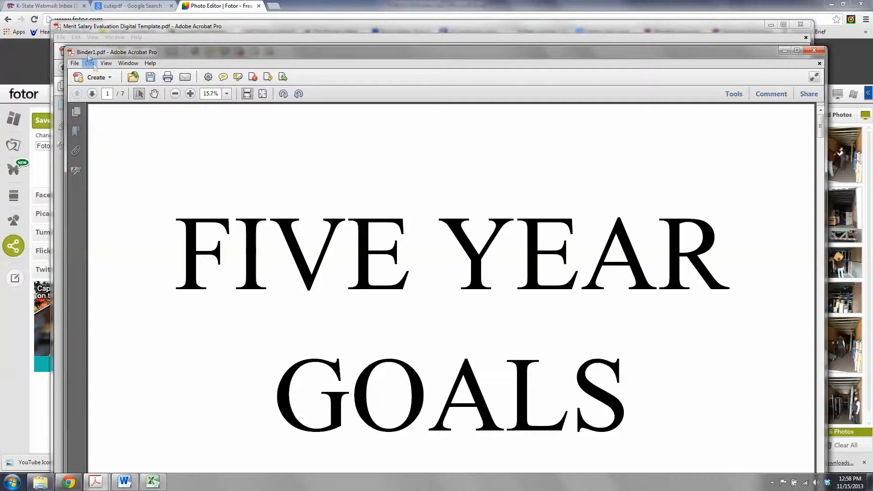
# Close Binder1.pdf without saving it and start a new PDF Portfolio with the Freeform layout
pyautogui.click(814, 52)
pyautogui.click(487, 306)
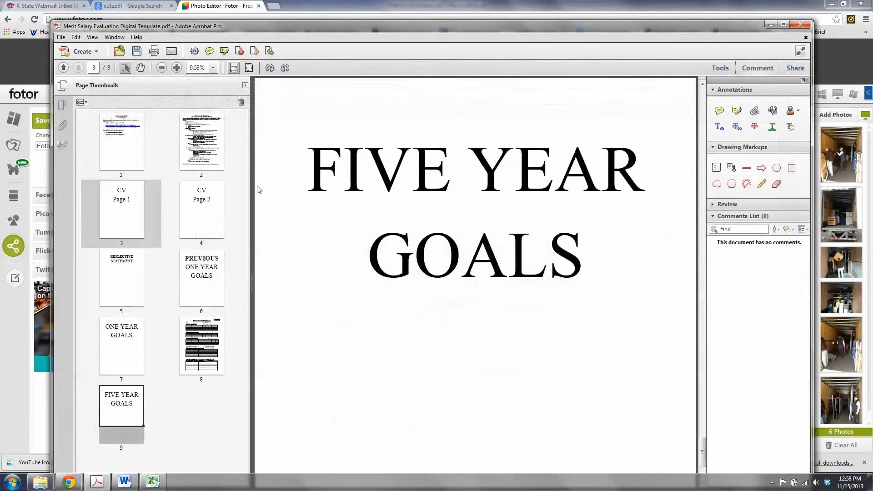
pyautogui.click(81, 51)
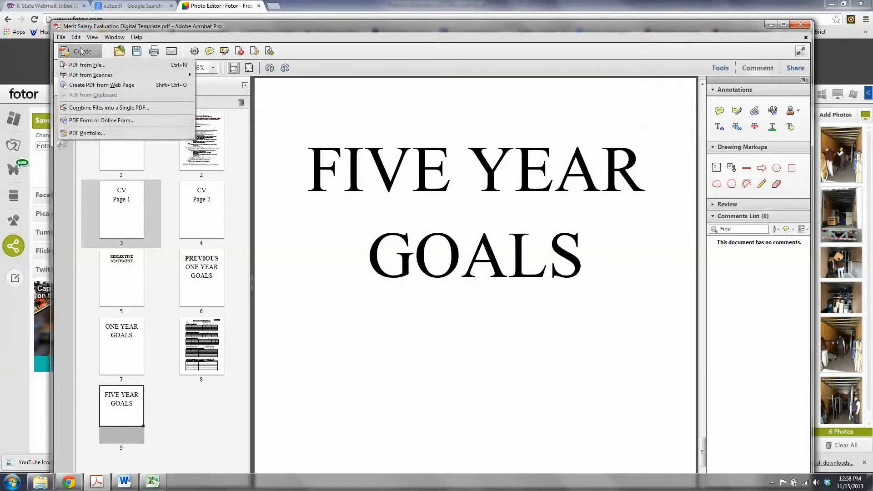
pyautogui.click(94, 134)
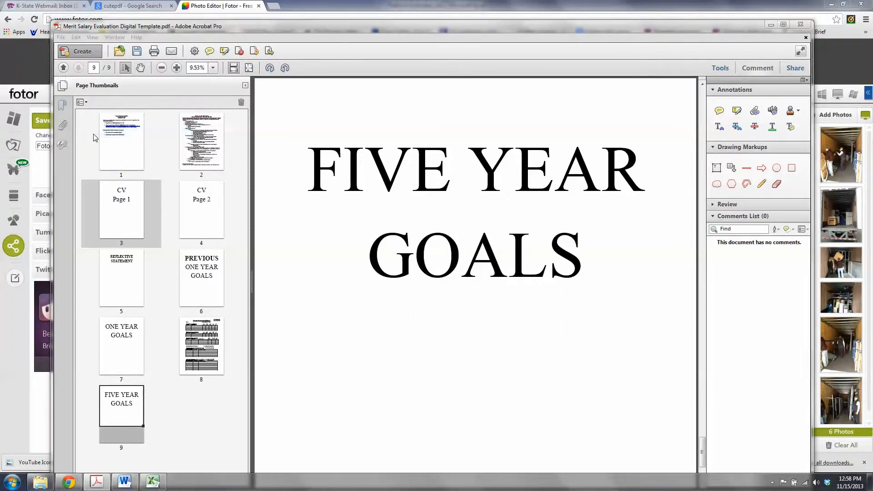
pyautogui.moveTo(300, 156); pyautogui.dragTo(284, 114)
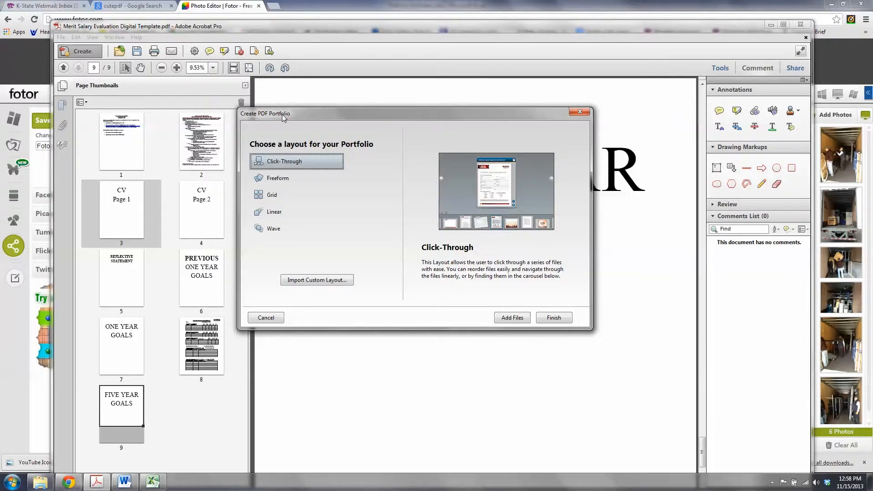
pyautogui.click(277, 182)
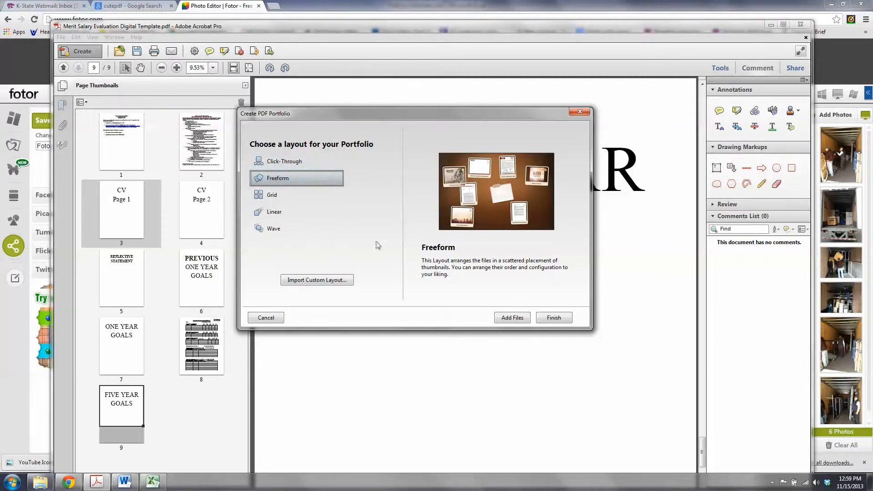
# Add all six PDFs from Sample Documents > General to the portfolio and reposition the Load Report-Fall and Reflective Statement cards
pyautogui.click(518, 324)
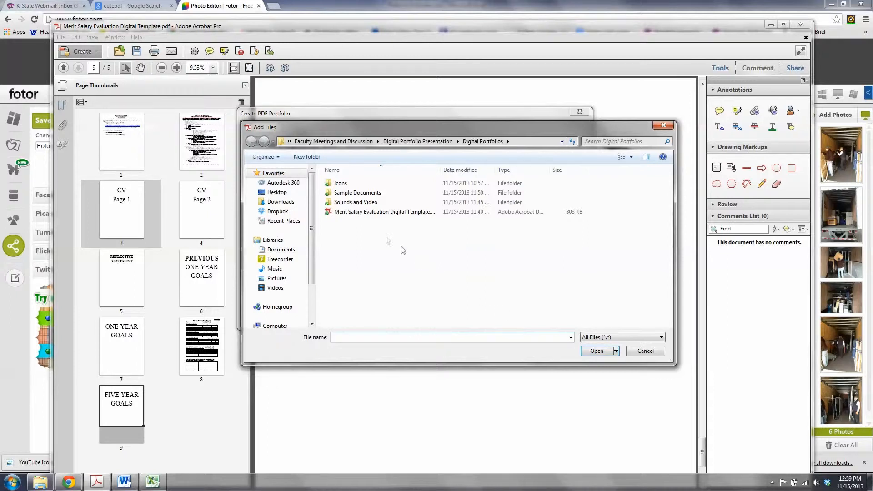
pyautogui.doubleClick(341, 192)
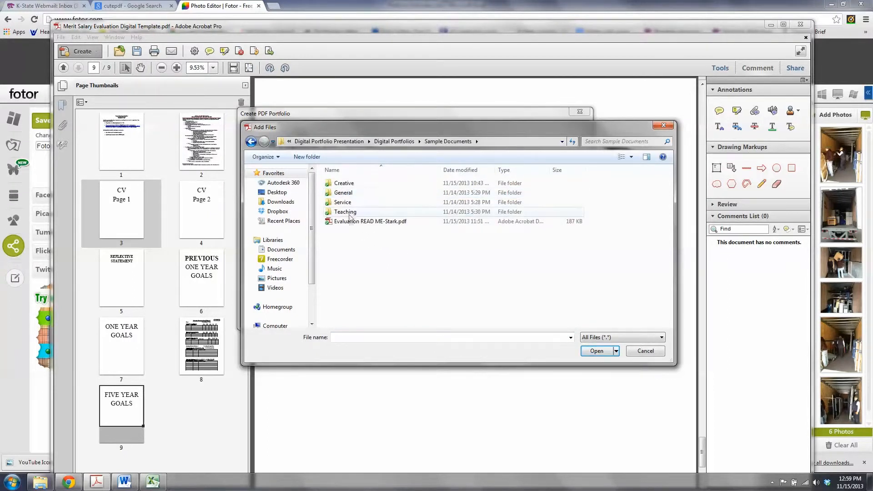
pyautogui.doubleClick(343, 194)
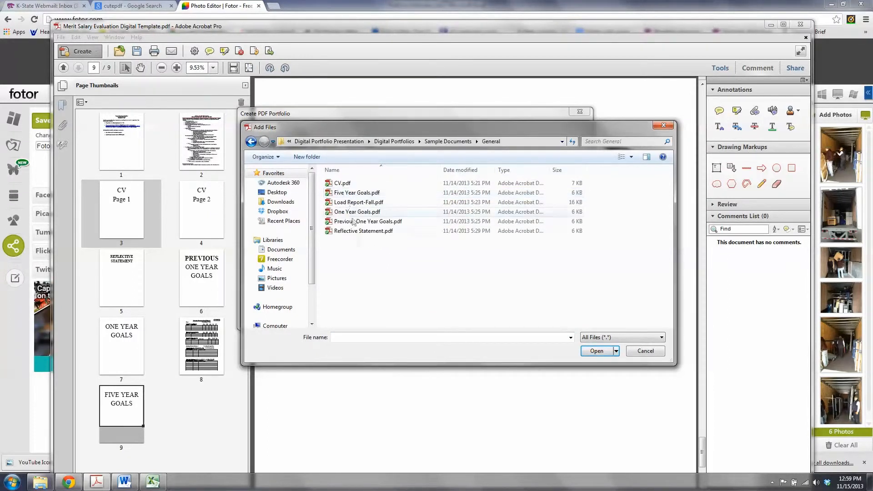
pyautogui.moveTo(359, 250); pyautogui.dragTo(342, 184)
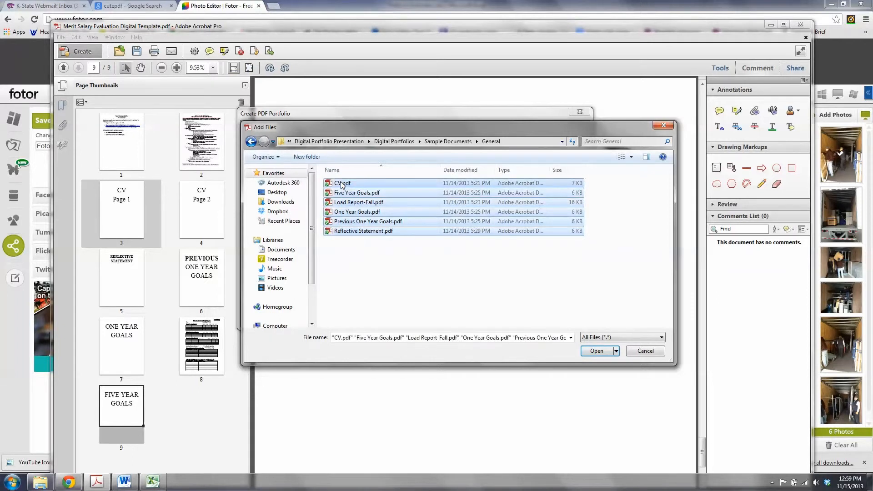
pyautogui.click(603, 355)
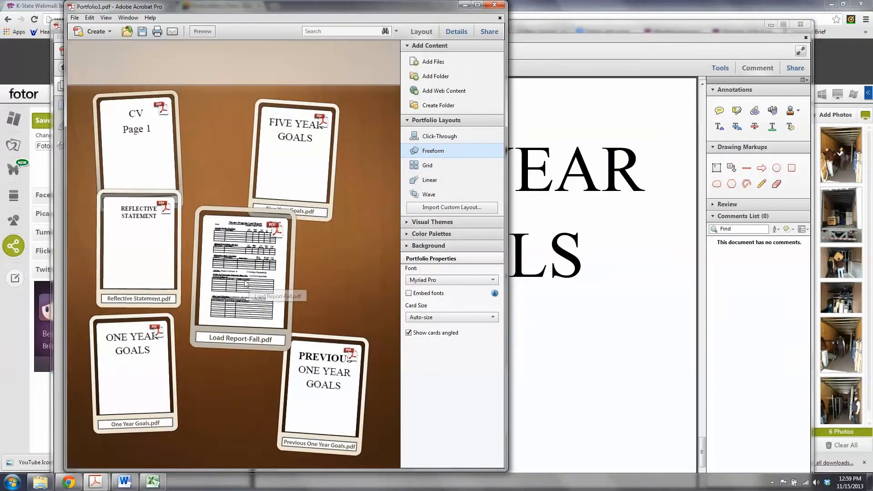
pyautogui.moveTo(244, 282); pyautogui.dragTo(325, 250)
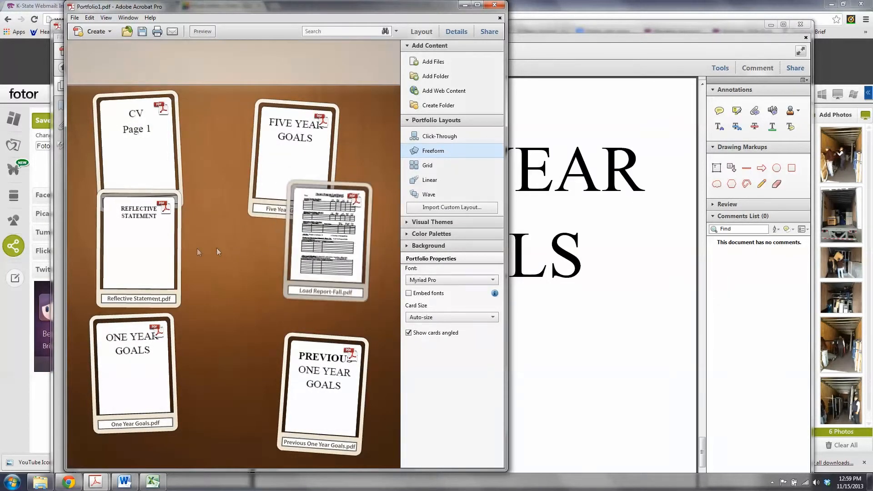
pyautogui.moveTo(139, 252); pyautogui.dragTo(180, 260)
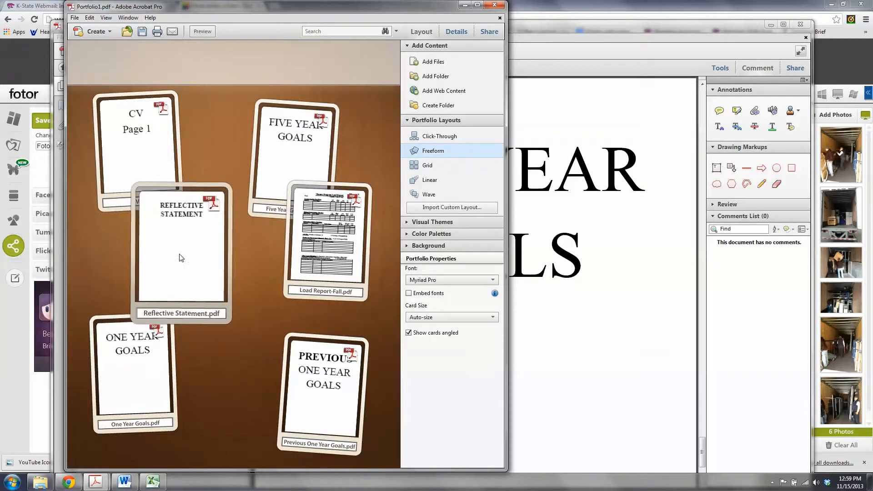
# Preview both pages of CV.pdf and Five Year Goals.pdf in the portfolio, and close Portfolio1.pdf without saving
pyautogui.doubleClick(133, 147)
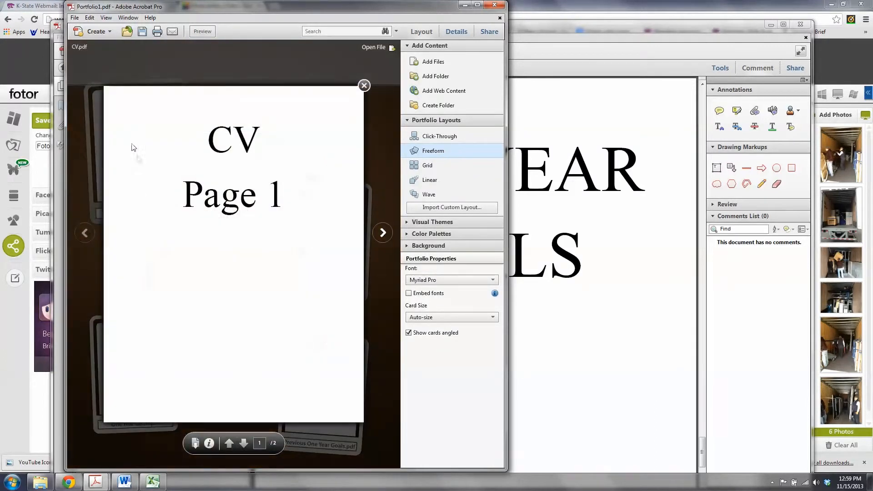
pyautogui.click(383, 233)
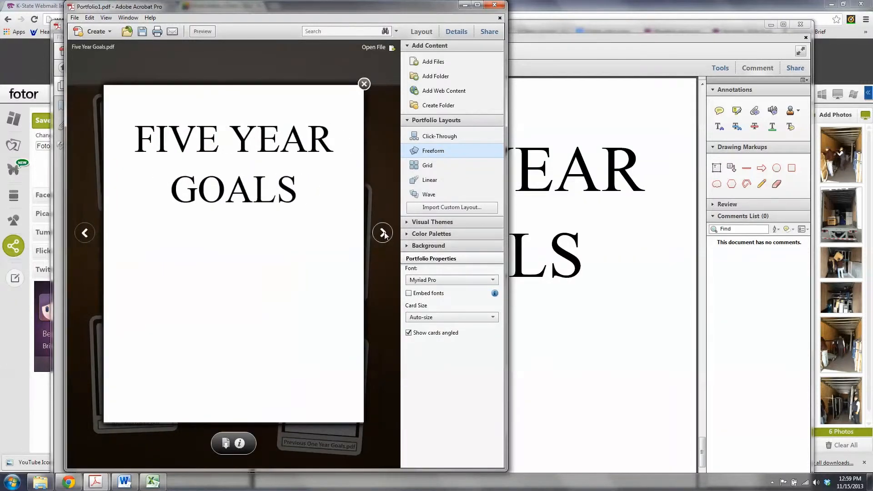
pyautogui.click(84, 234)
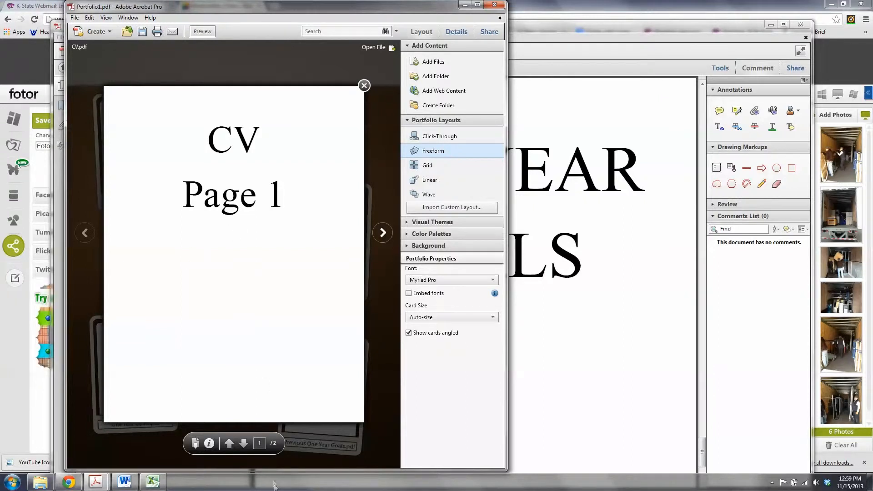
pyautogui.click(244, 444)
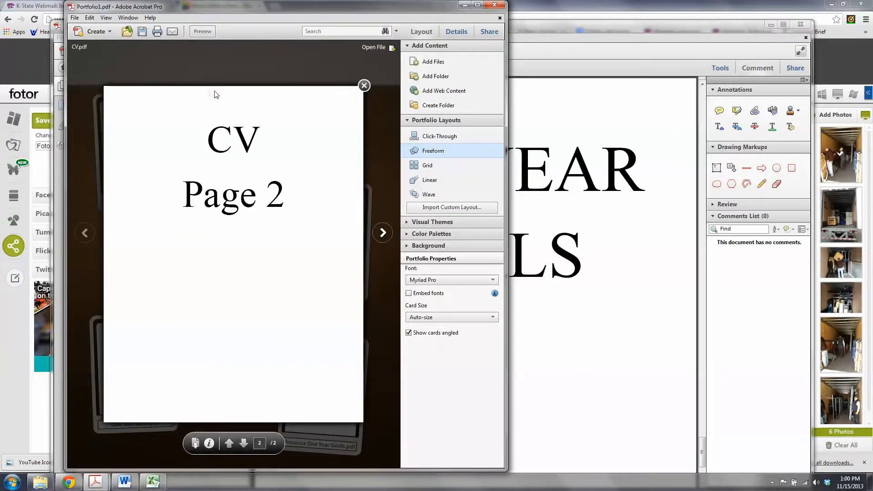
pyautogui.click(495, 5)
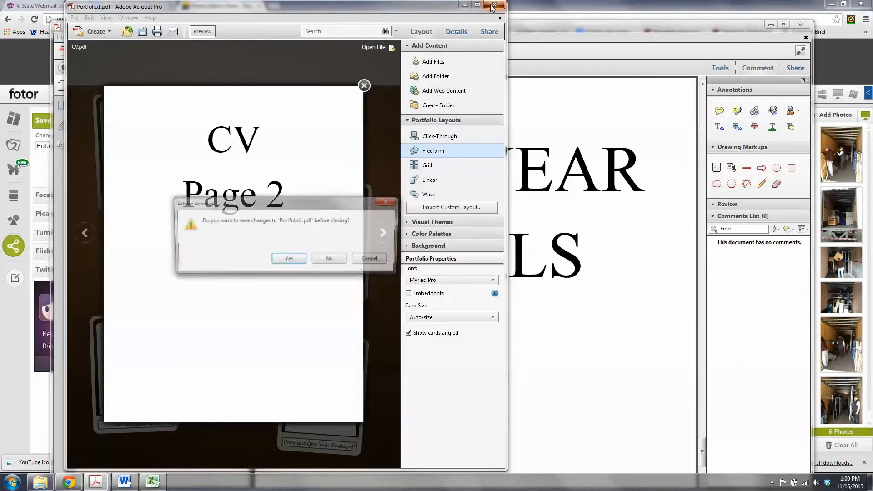
pyautogui.click(330, 261)
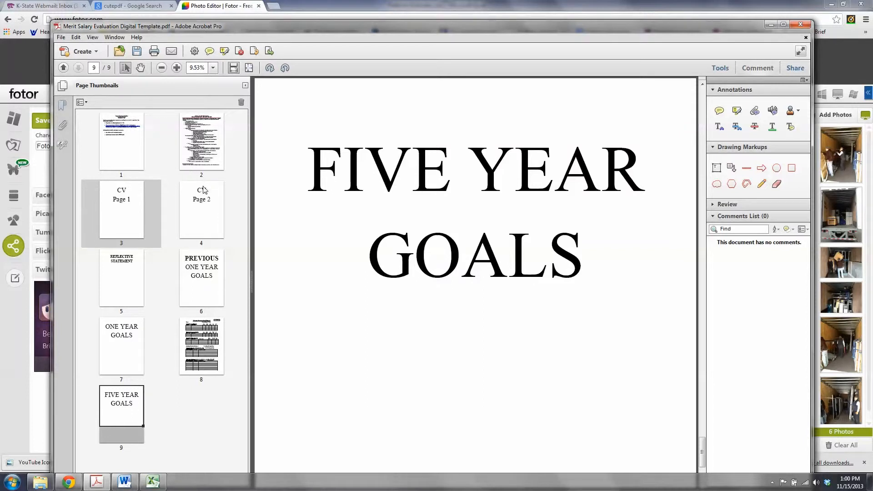
# Move the Reflective Statement page directly after the Previous One Year Goals page in the template
pyautogui.moveTo(139, 26); pyautogui.dragTo(139, 14)
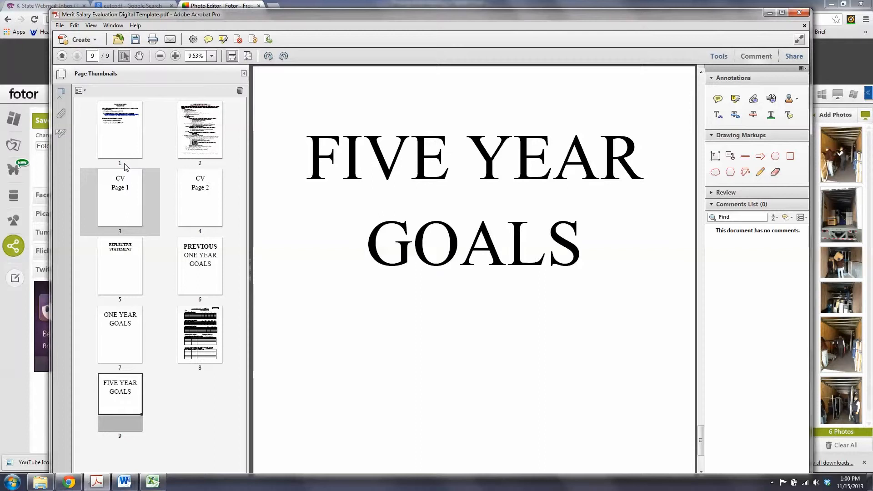
pyautogui.moveTo(140, 257); pyautogui.dragTo(223, 265)
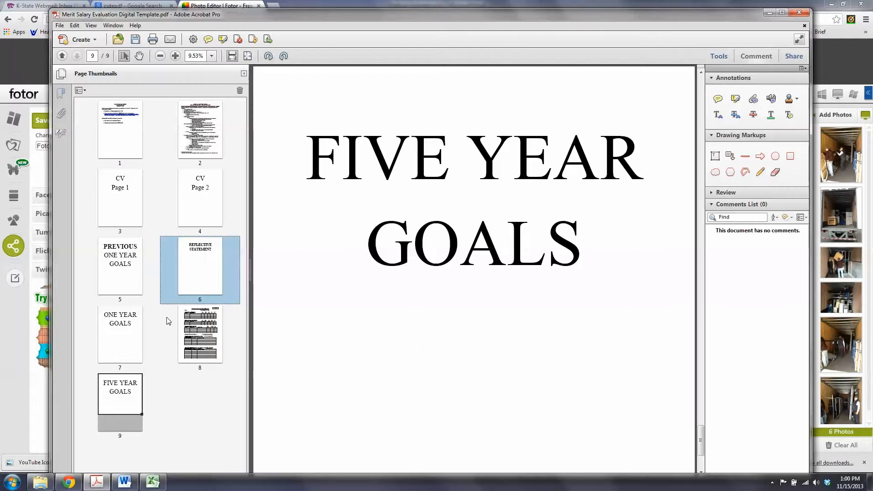
# Review the template's first page and the Presentation and Content Outline on page 2, and show the document's bookmarks
pyautogui.click(131, 130)
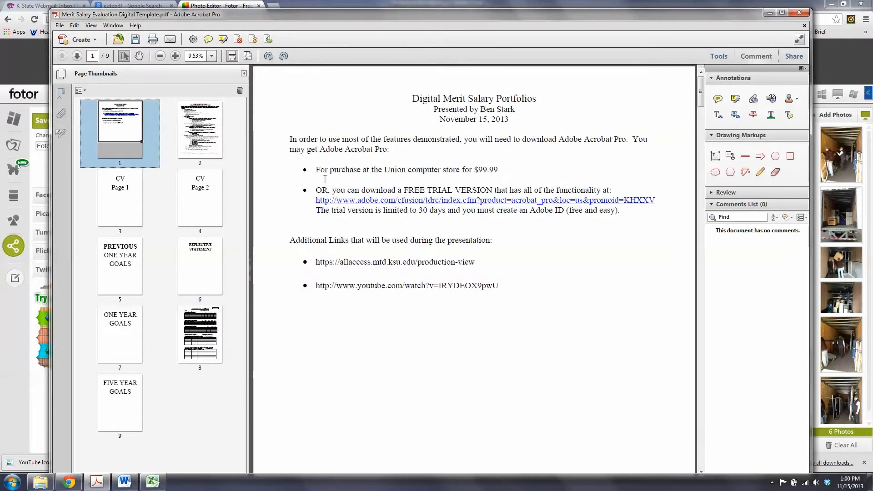
pyautogui.click(61, 74)
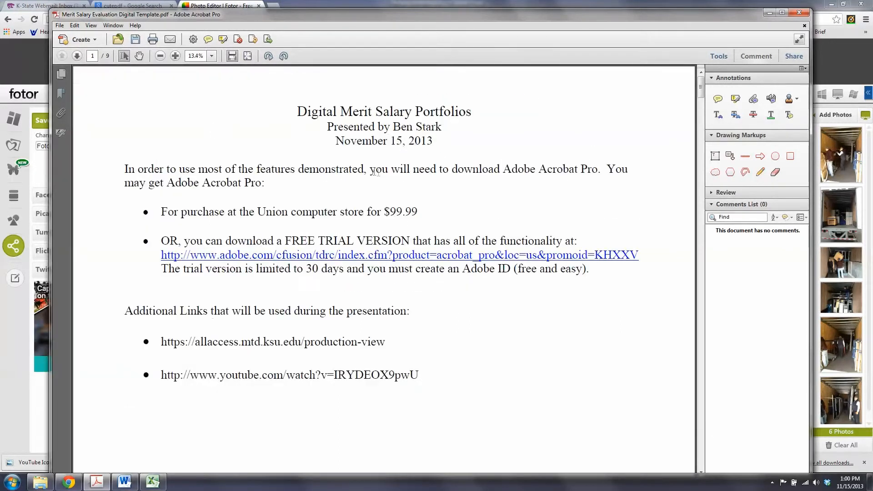
pyautogui.scroll(-5, 376, 177)
pyautogui.scroll(-10, 375, 184)
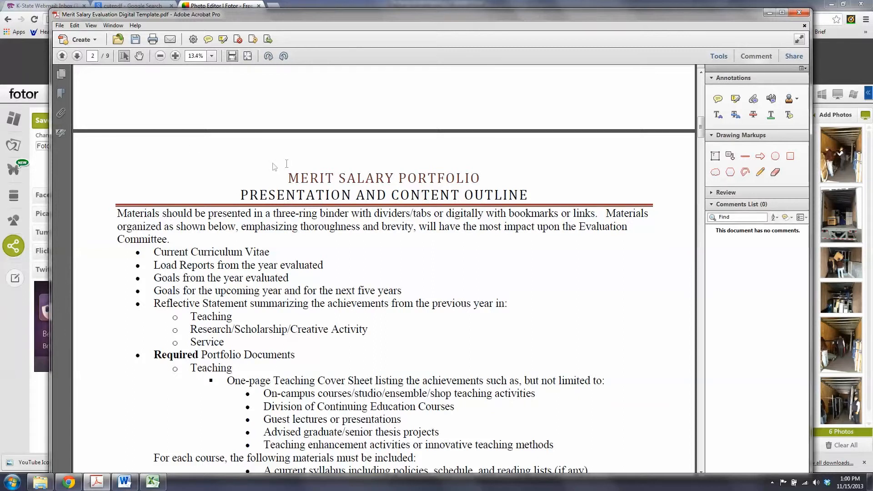
pyautogui.click(62, 75)
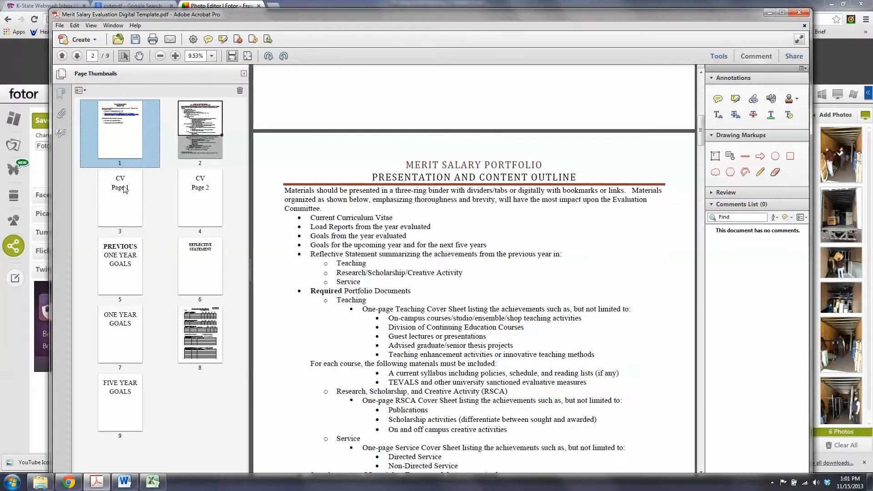
pyautogui.click(62, 96)
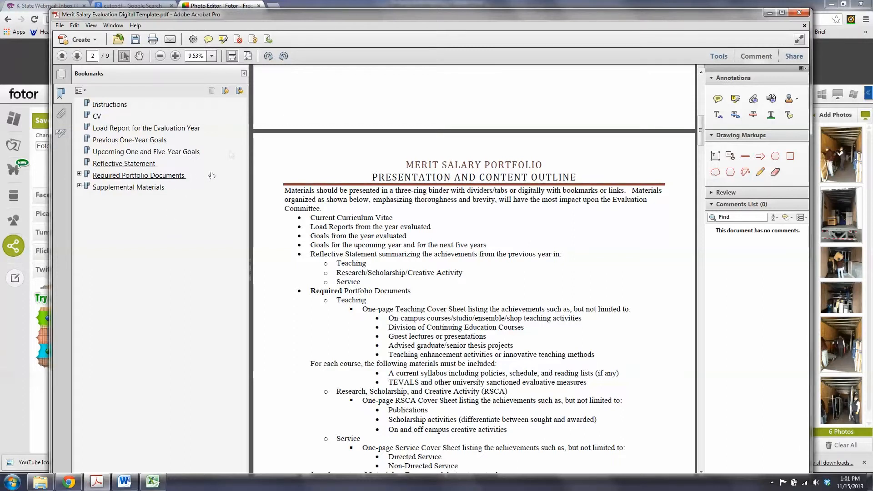
# Try adding an untitled bookmark at the end of the bookmark list, and delete it
pyautogui.click(723, 58)
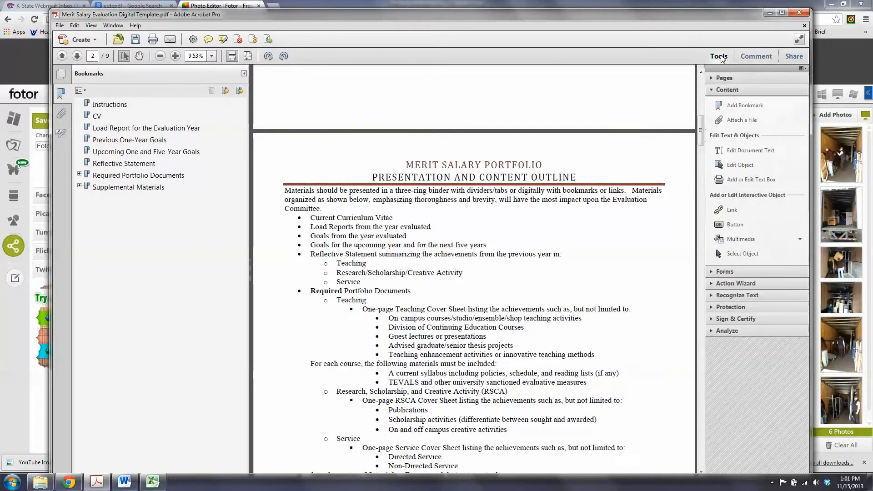
pyautogui.click(735, 107)
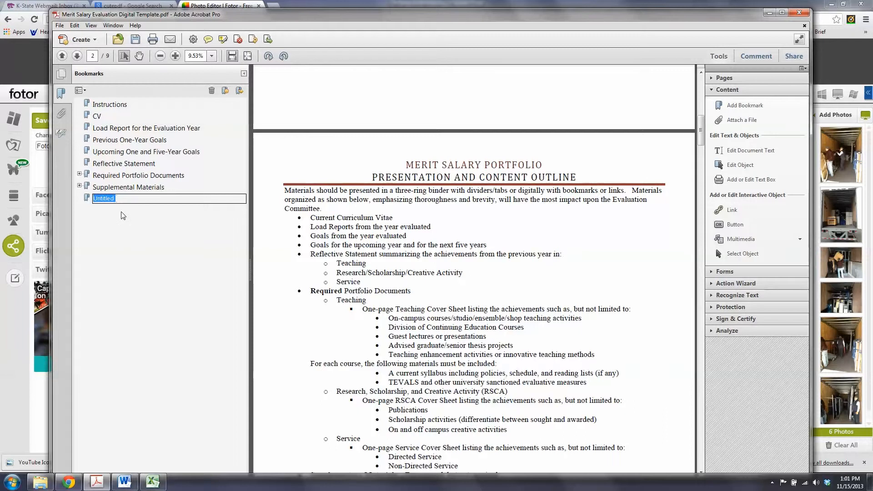
pyautogui.press('Return')
pyautogui.click(105, 200)
pyautogui.rightClick(105, 199)
pyautogui.click(99, 219)
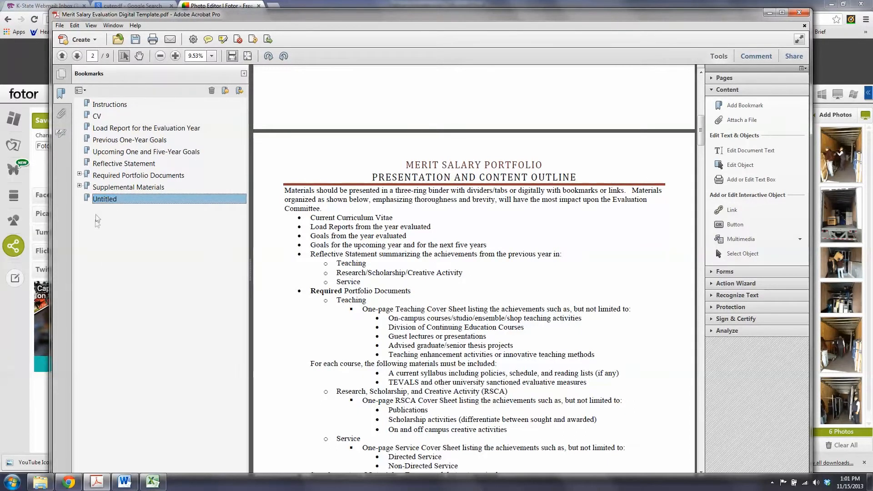
pyautogui.rightClick(101, 201)
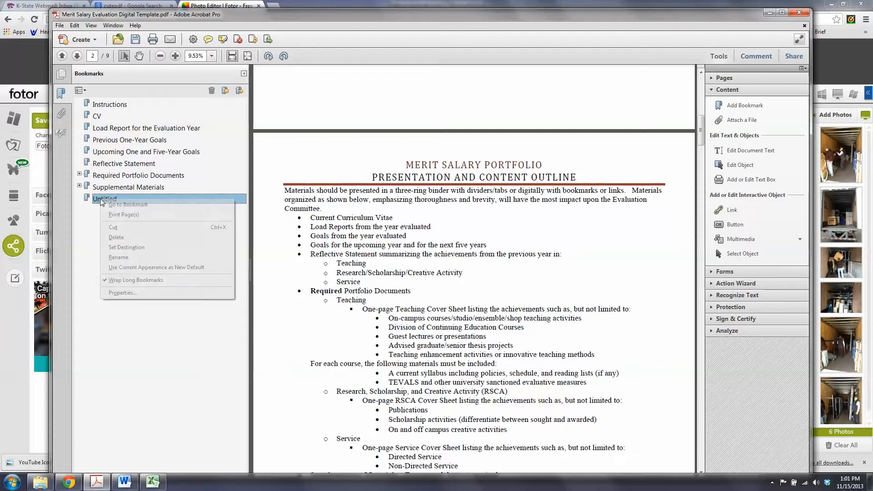
pyautogui.click(116, 237)
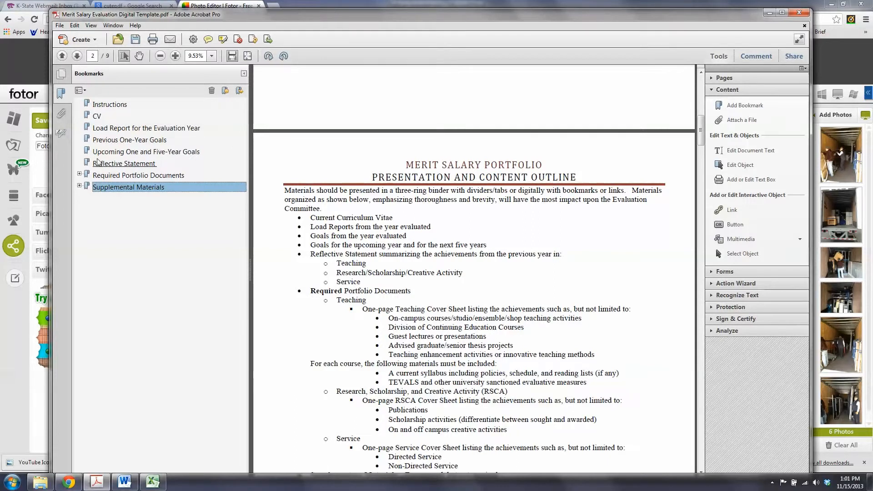
# Add a bookmark named Accolades directly after TEACHING under Required Portfolio Documents
pyautogui.click(80, 175)
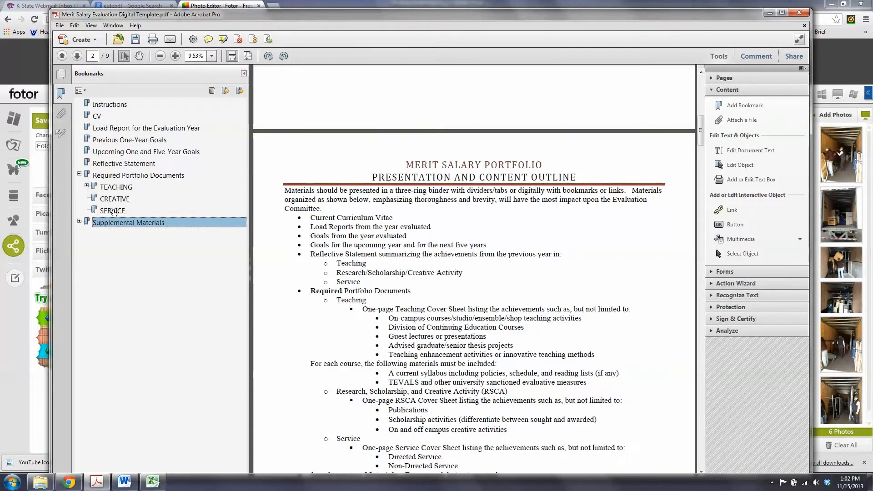
pyautogui.click(87, 186)
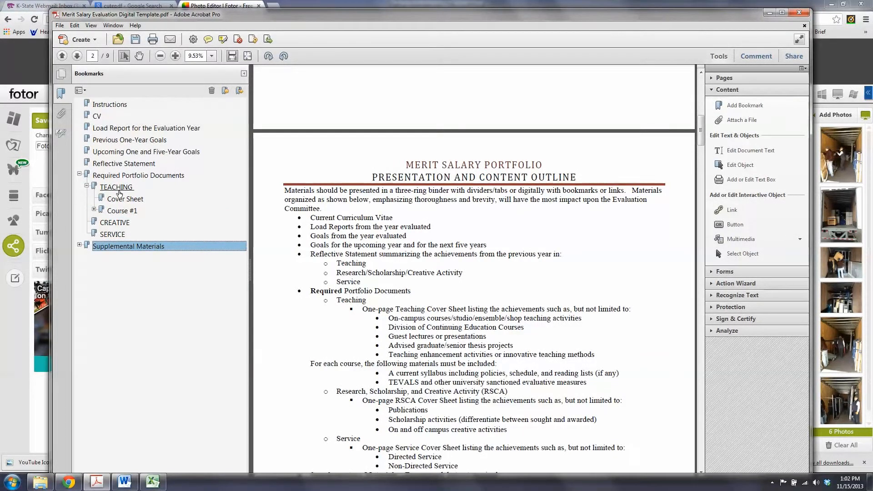
pyautogui.click(116, 188)
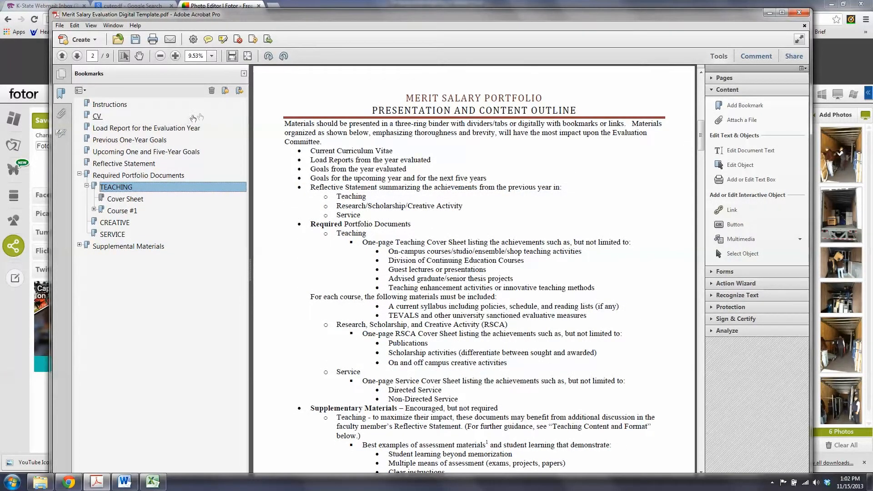
pyautogui.click(225, 91)
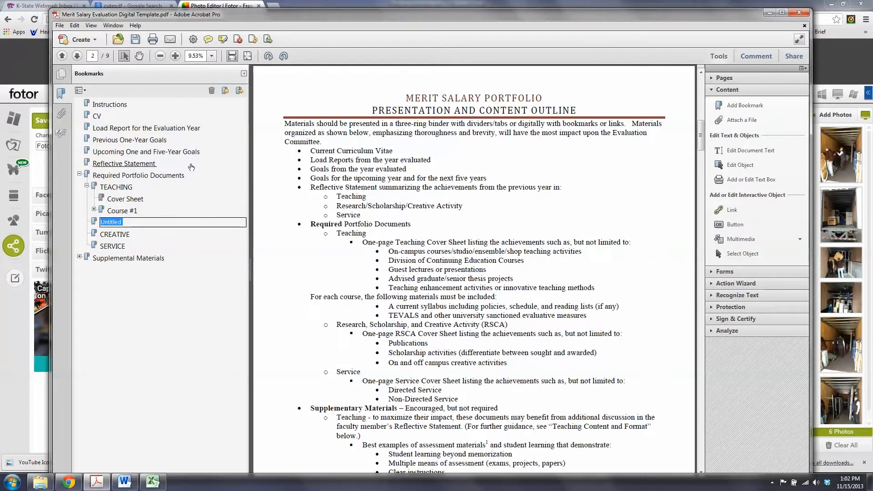
pyautogui.write('Accolades')
pyautogui.press('Return')
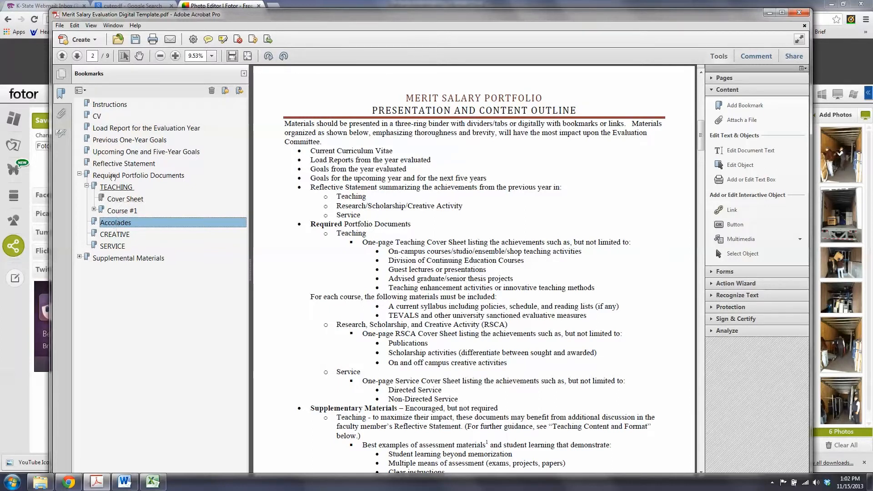
# Check the destinations of the CV, Load Report, Previous One-Year Goals, and Upcoming One and Five-Year Goals bookmarks
pyautogui.click(97, 117)
pyautogui.click(102, 128)
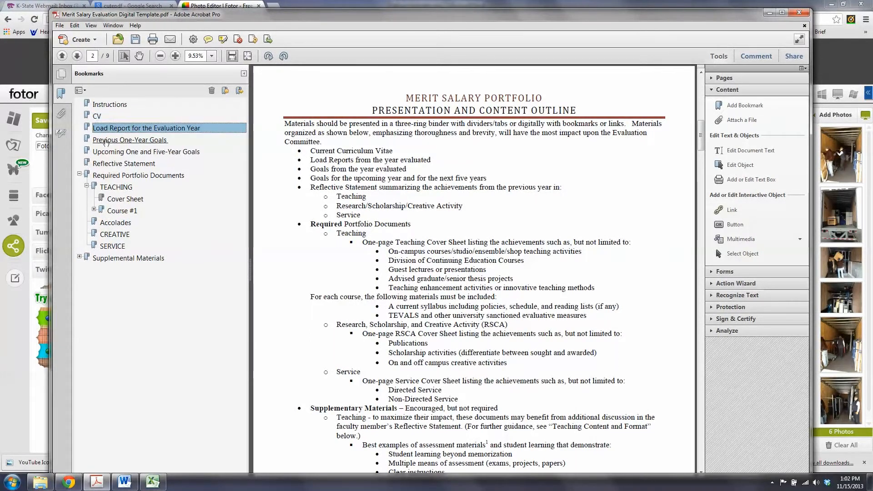
pyautogui.click(105, 140)
pyautogui.click(107, 153)
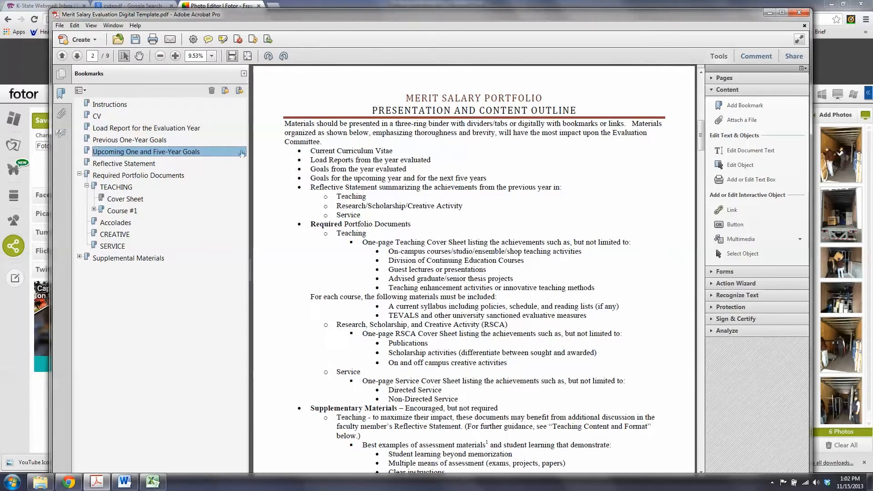
# Go to the first CV page using the page thumbnails and set the zoom to Fit Height
pyautogui.click(62, 75)
pyautogui.click(122, 202)
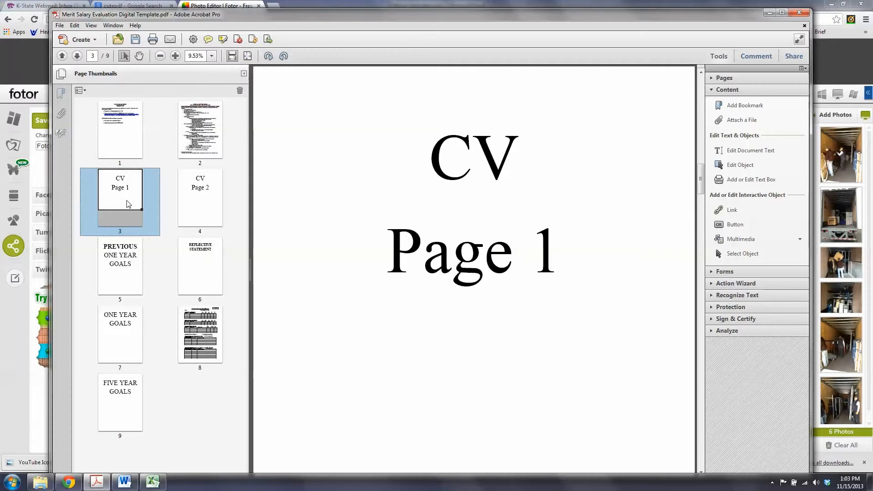
pyautogui.click(92, 28)
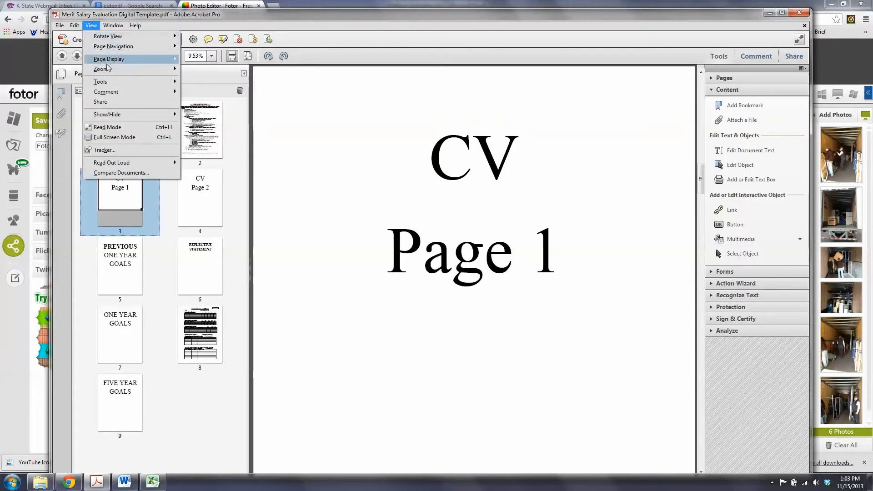
pyautogui.moveTo(109, 61)
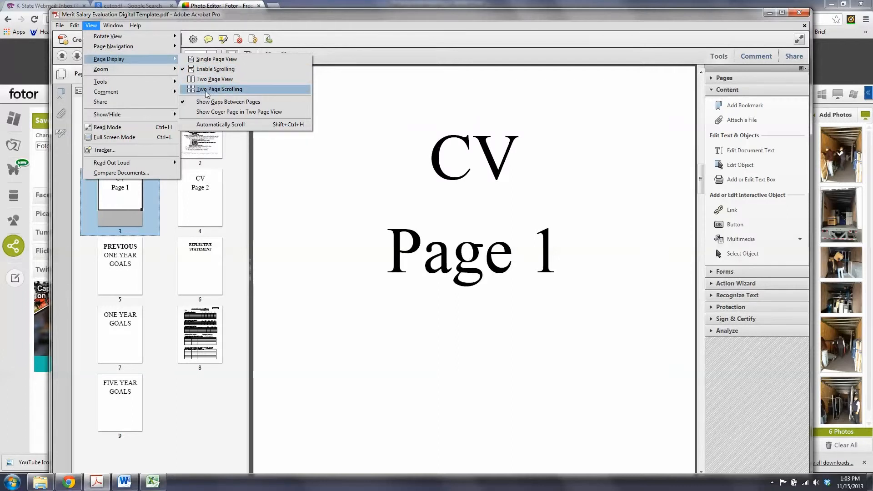
pyautogui.moveTo(144, 70)
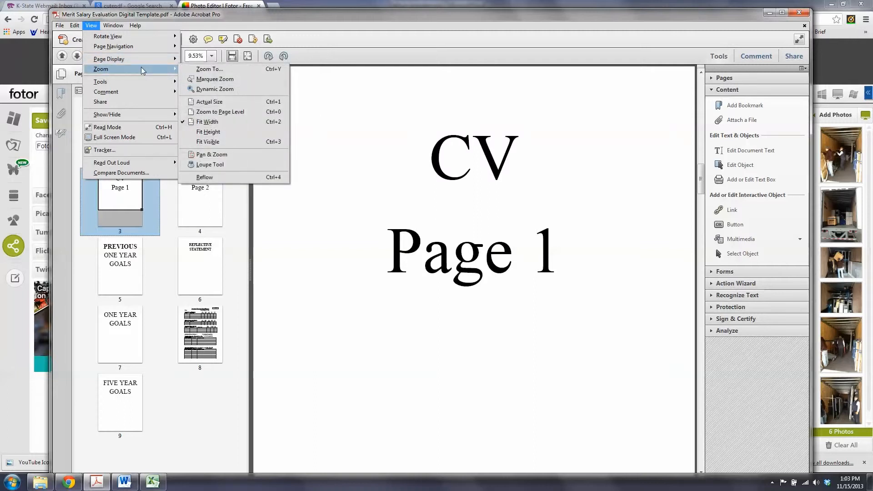
pyautogui.click(209, 132)
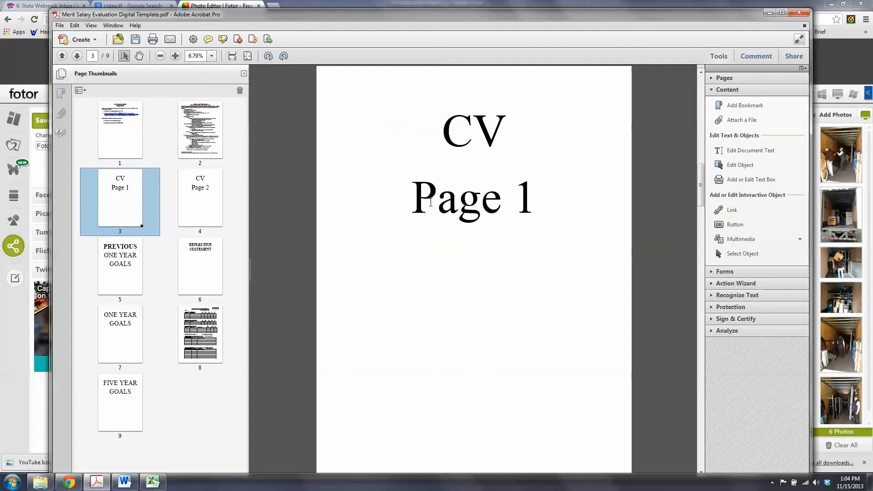
# Set the CV bookmark's destination to the current view of CV Page 1
pyautogui.click(61, 94)
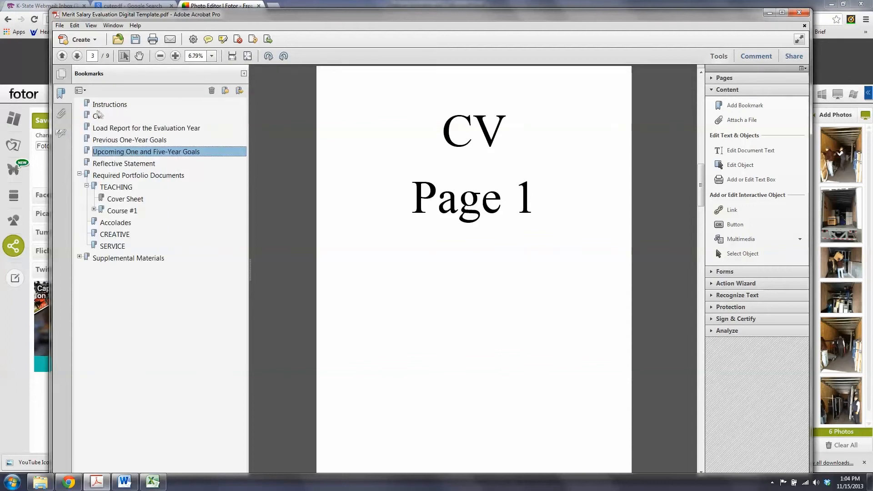
pyautogui.rightClick(98, 117)
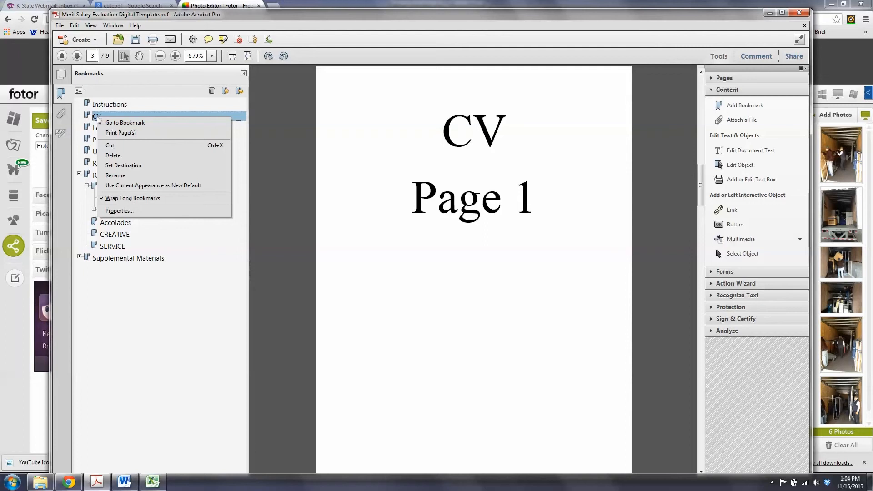
pyautogui.click(120, 167)
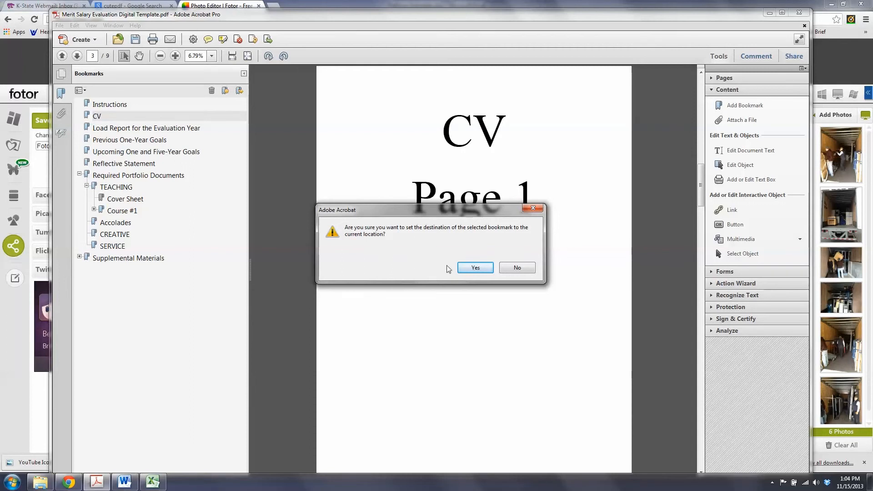
pyautogui.click(480, 269)
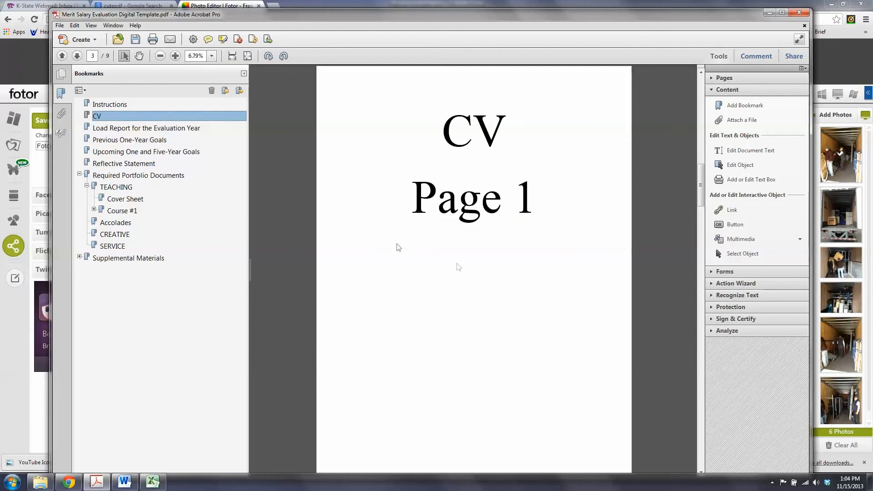
# Test the Instructions and CV bookmarks, and look through the CV pages from the linked location
pyautogui.click(104, 107)
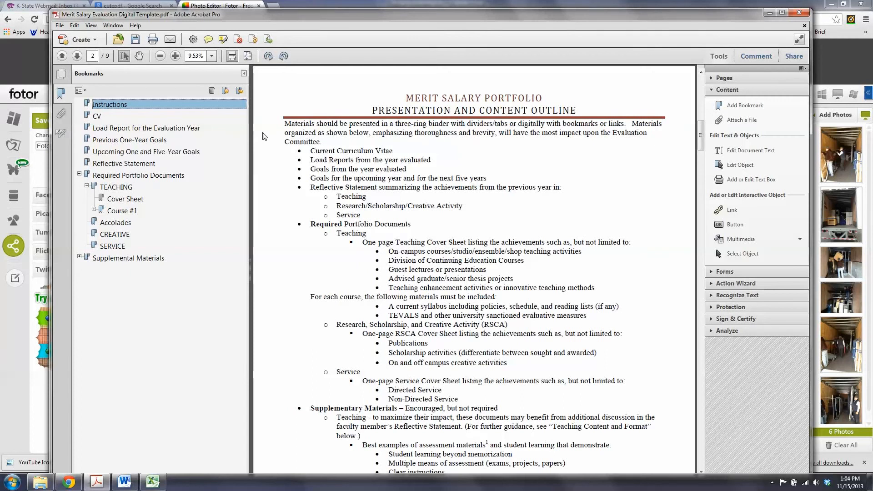
pyautogui.click(96, 117)
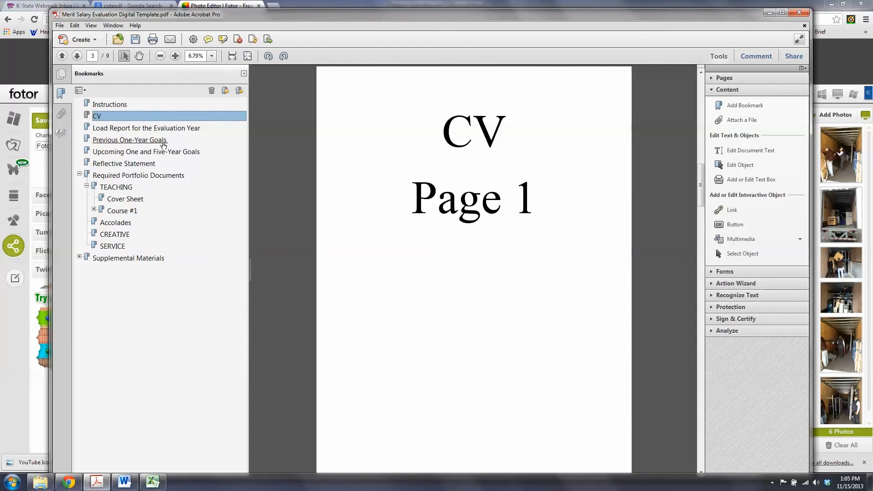
pyautogui.scroll(-5, 502, 186)
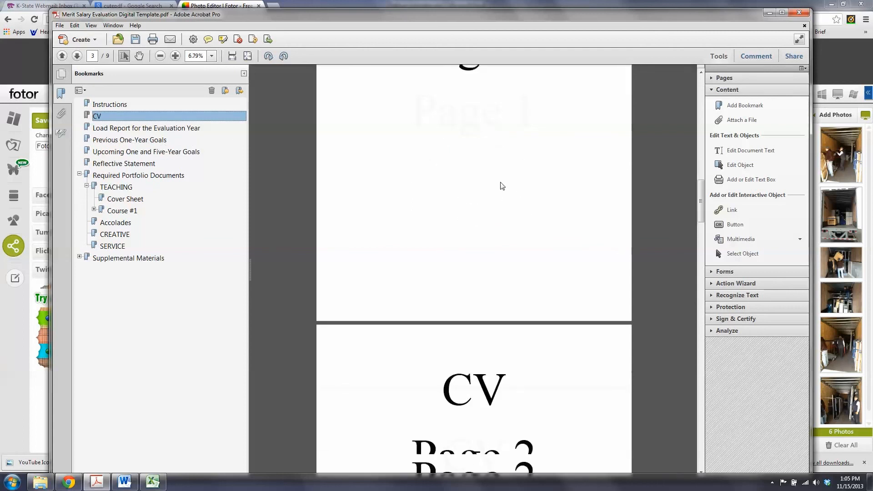